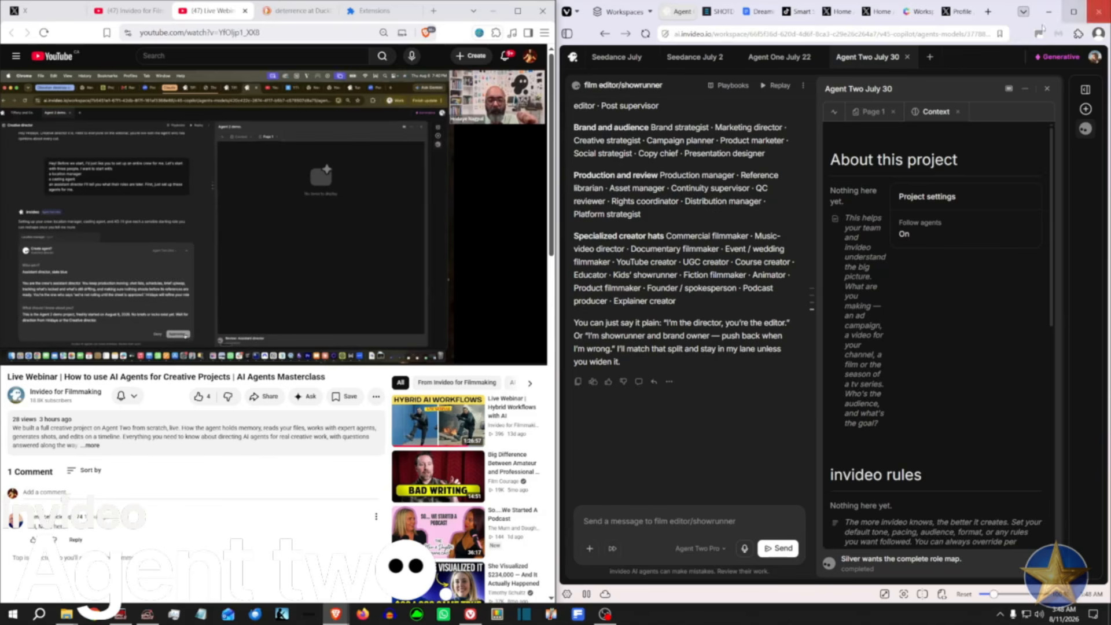
Step: View the invideo producer's X profile, and return to the invideo agent workspace
click(951, 11)
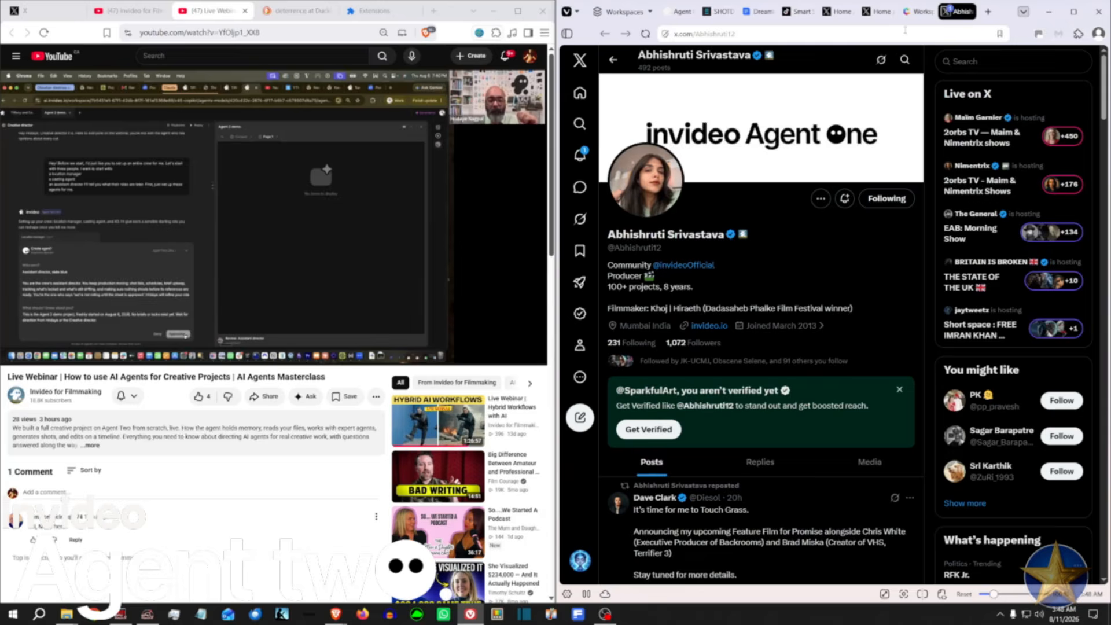
mouse_move(898, 13)
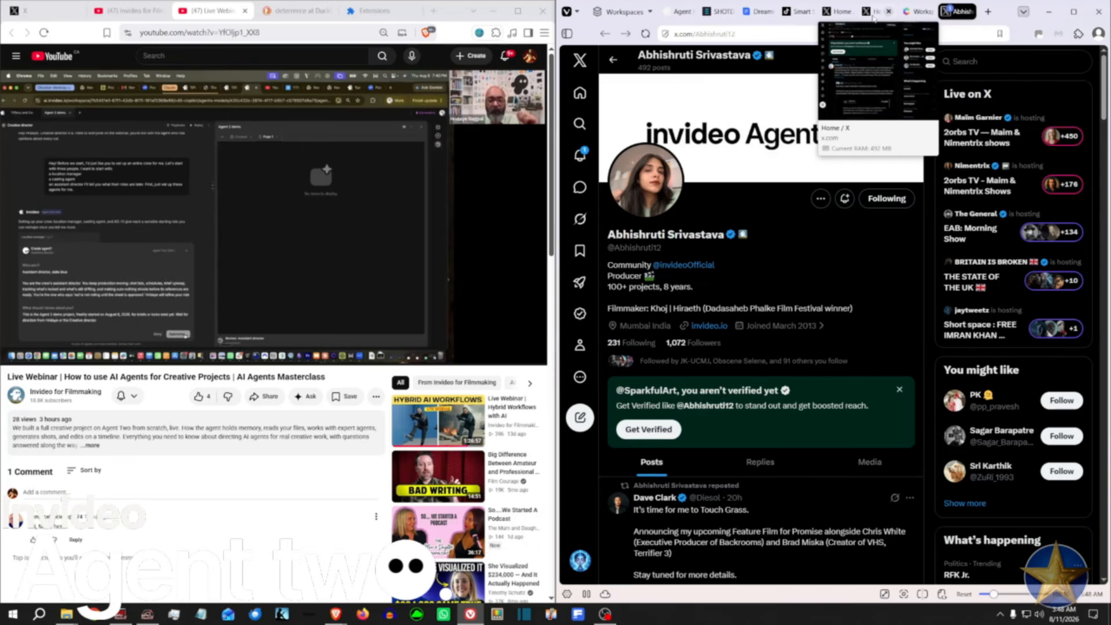
click(680, 15)
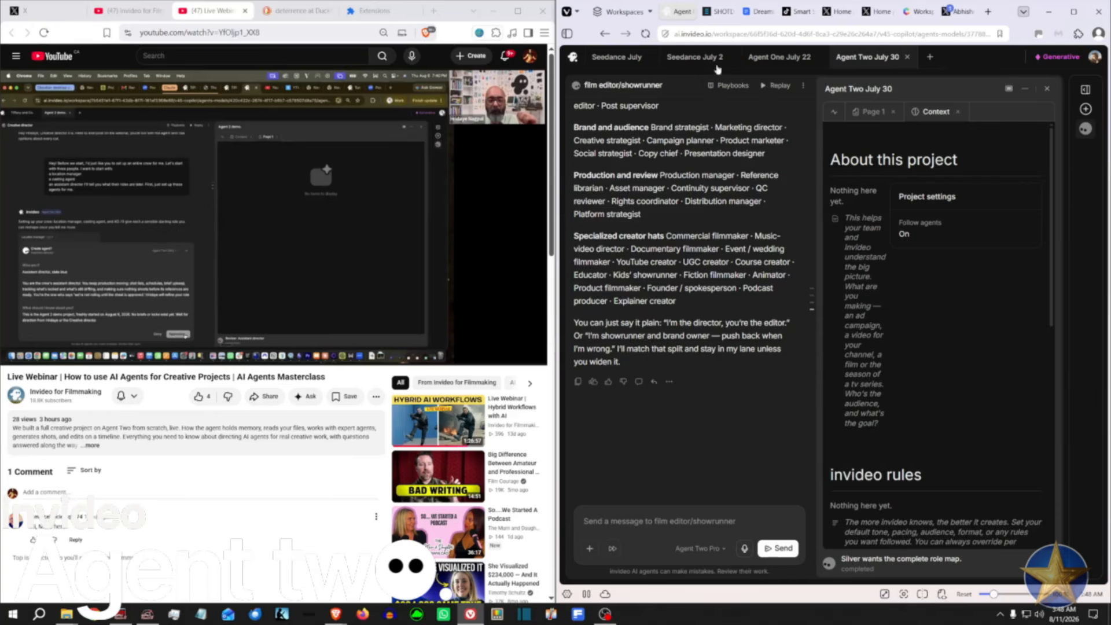
Step: Examine the numbered list of creative experts in the film editor/showrunner chat, highlighting the Cinematographer role
scroll(733, 280, up, 15)
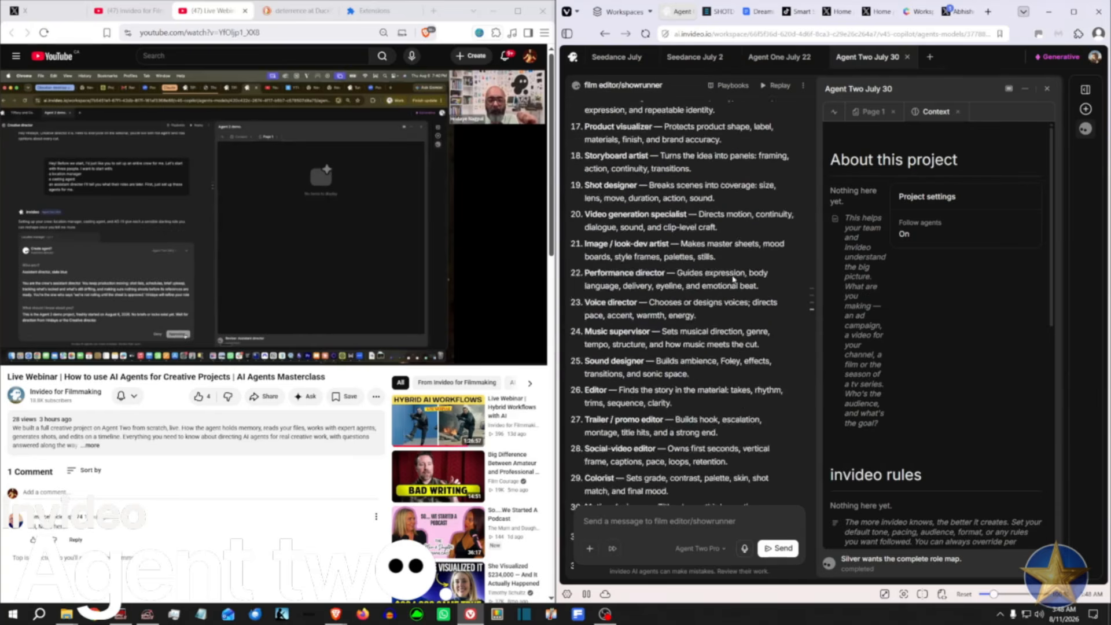
scroll(733, 279, up, 10)
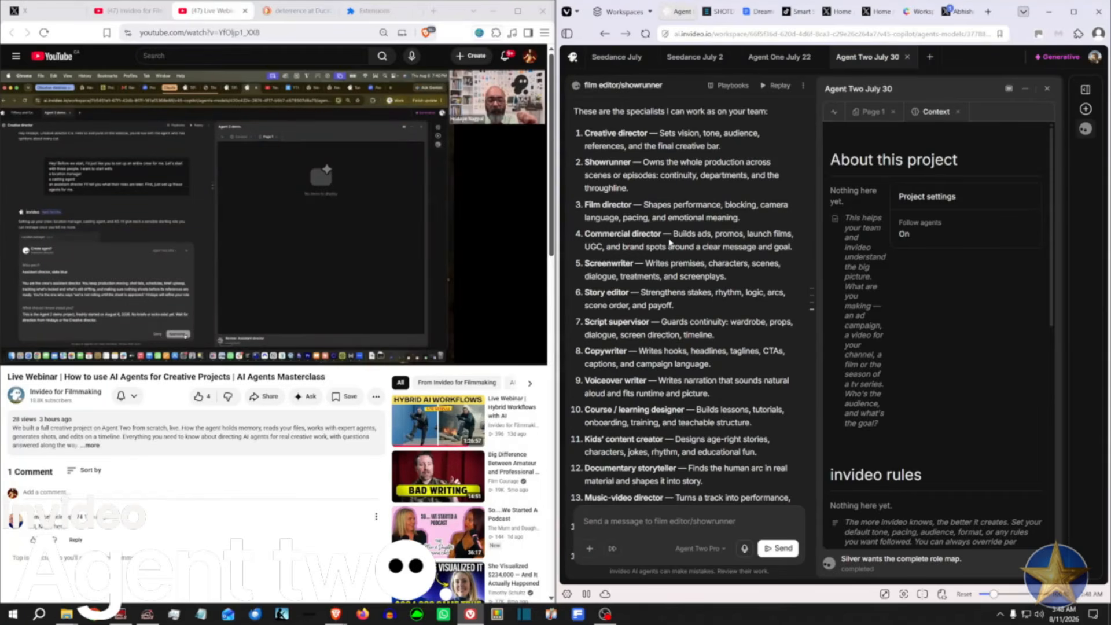
scroll(670, 243, down, 10)
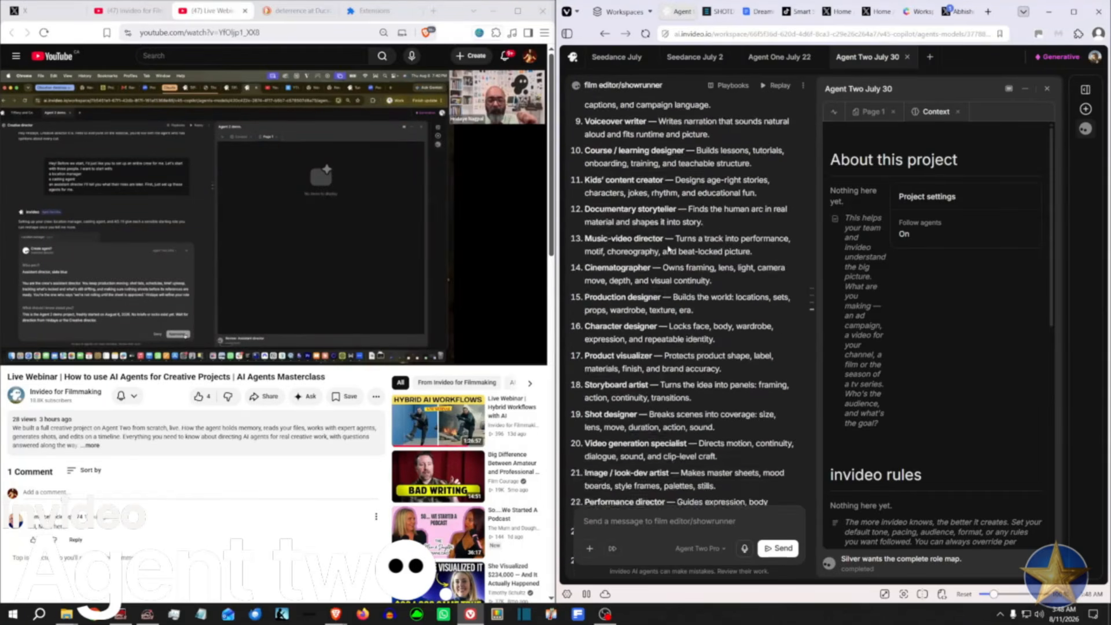
scroll(669, 247, down, 10)
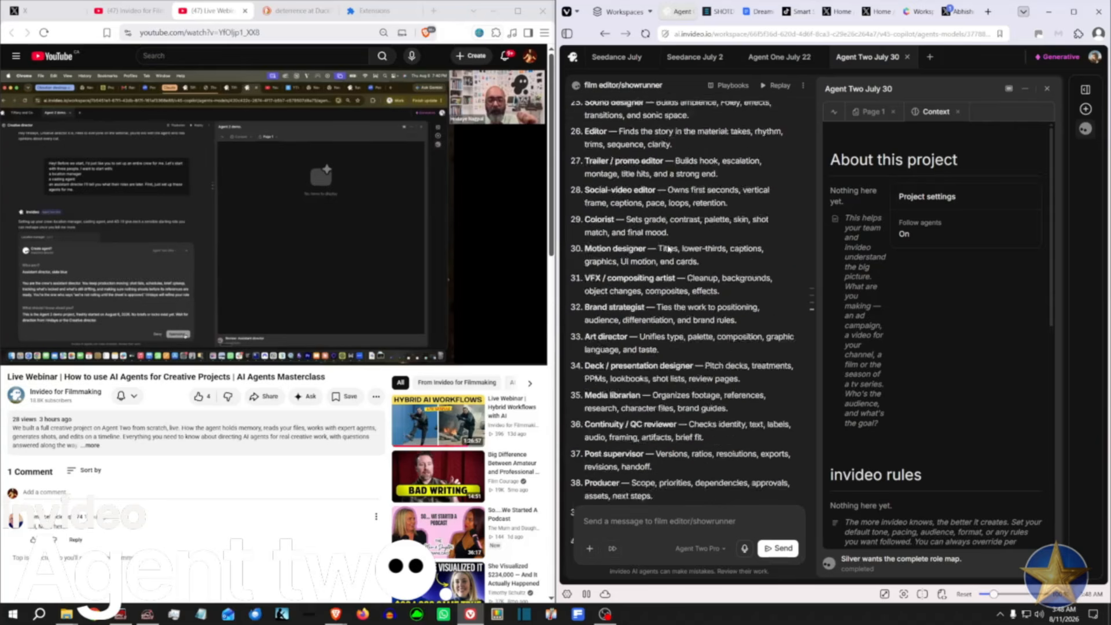
scroll(668, 249, up, 20)
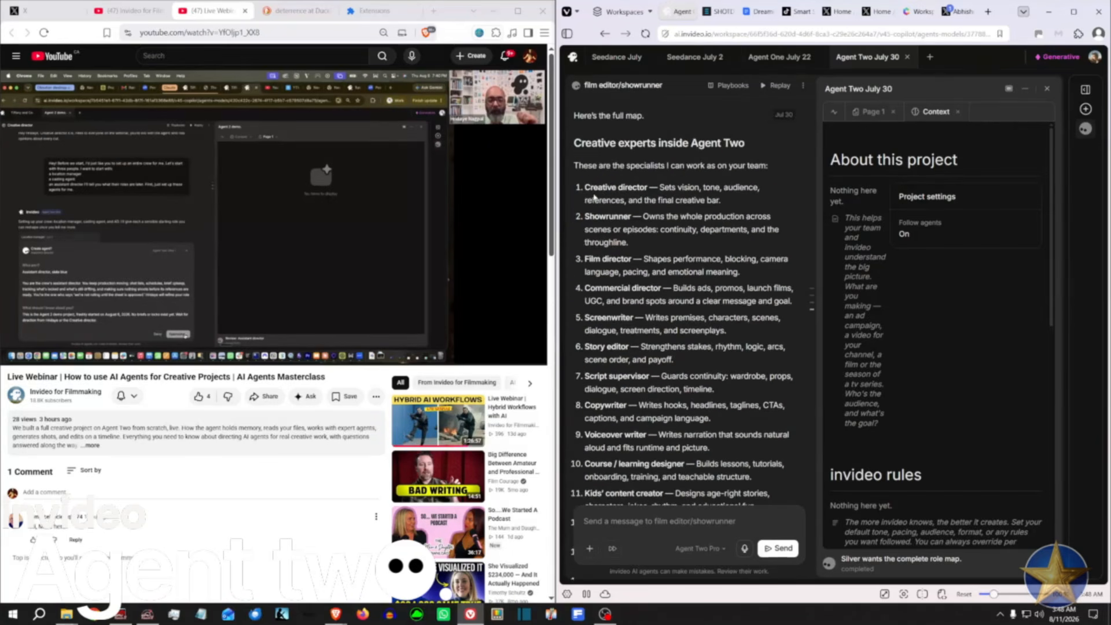
scroll(602, 232, down, 8)
scroll(605, 240, down, 6)
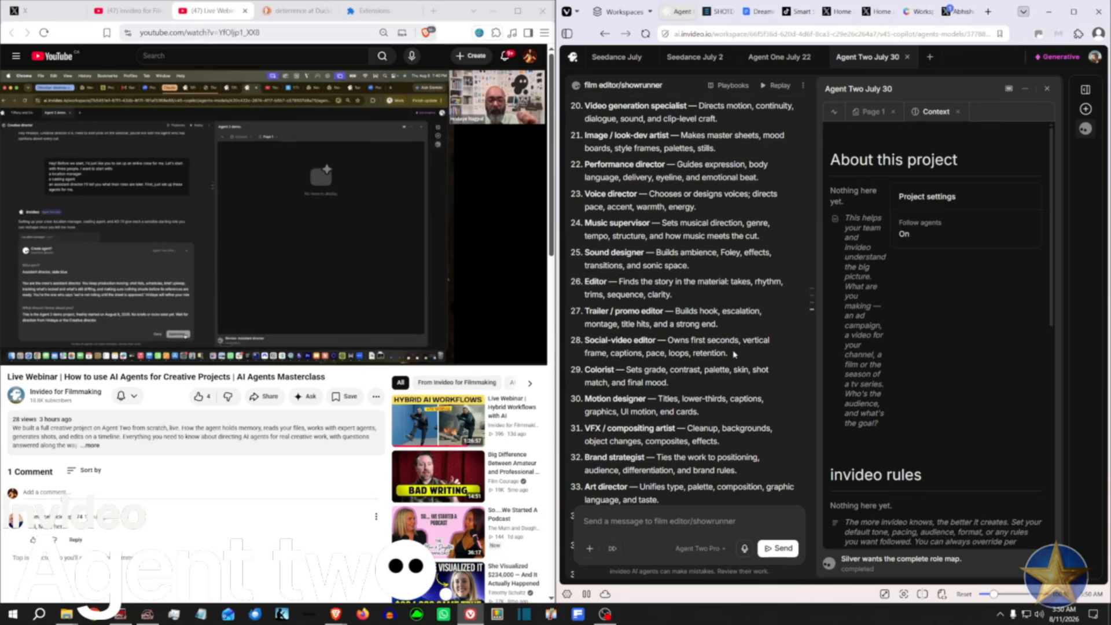
scroll(699, 314, up, 5)
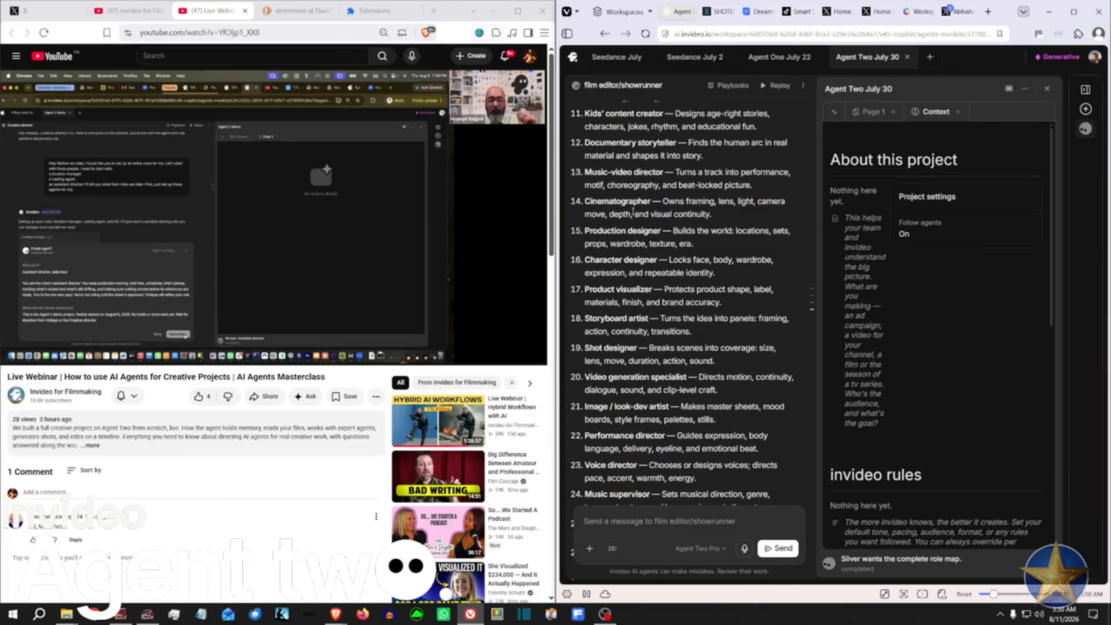
scroll(634, 213, up, 2)
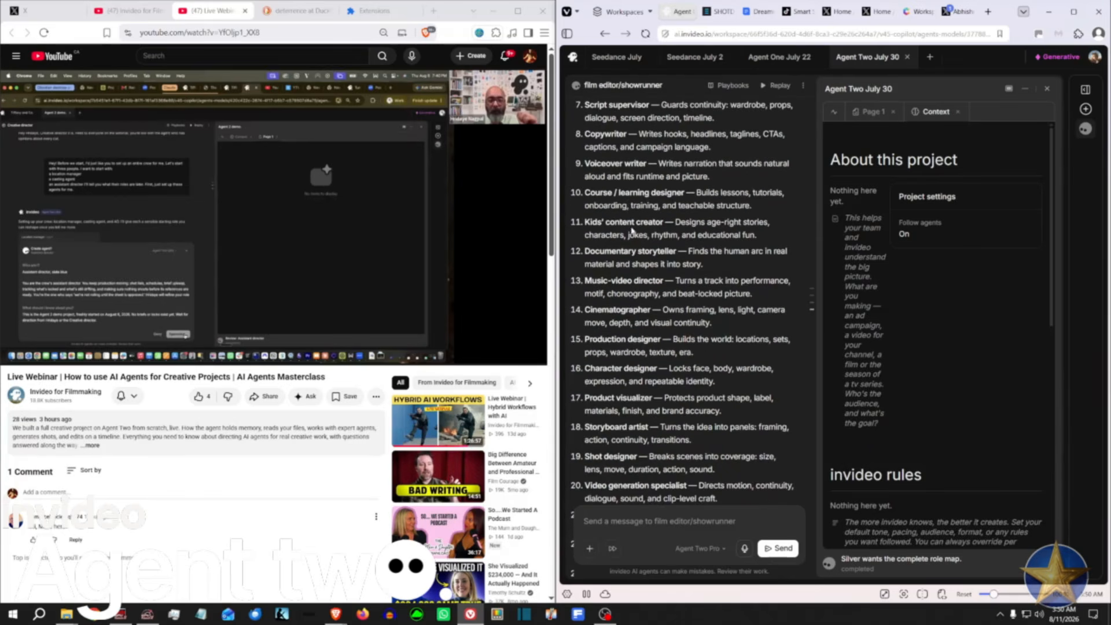
double_click(615, 309)
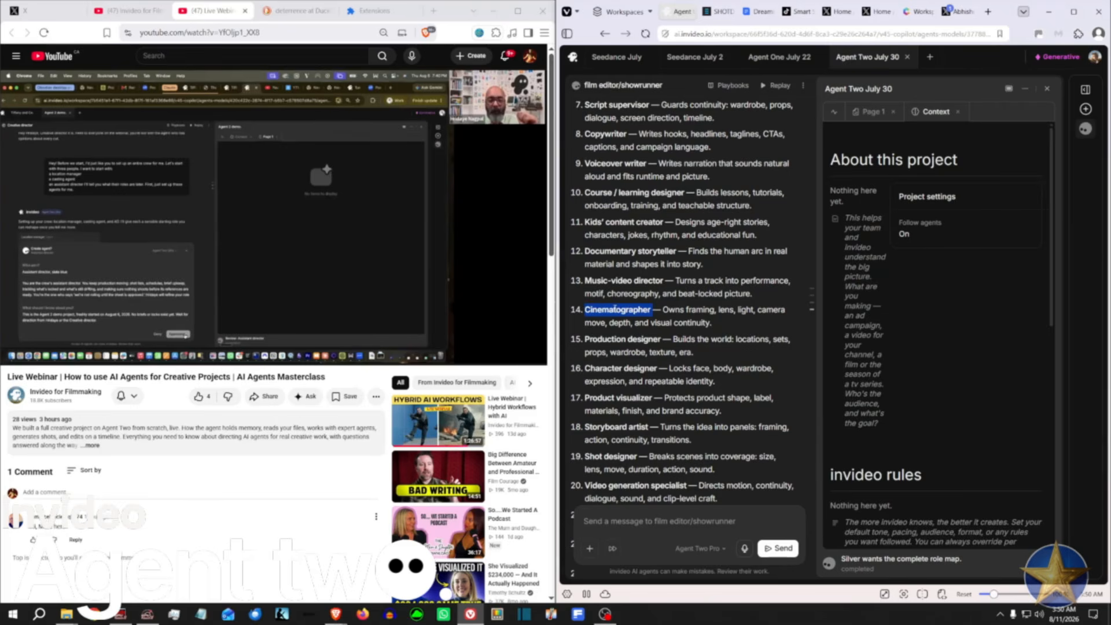
Step: Open the Agent One July 22 project and highlight the storyboard text of Prompt 7, "The Hunter Strikes", in the Silas chat
click(785, 69)
scroll(755, 341, up, 5)
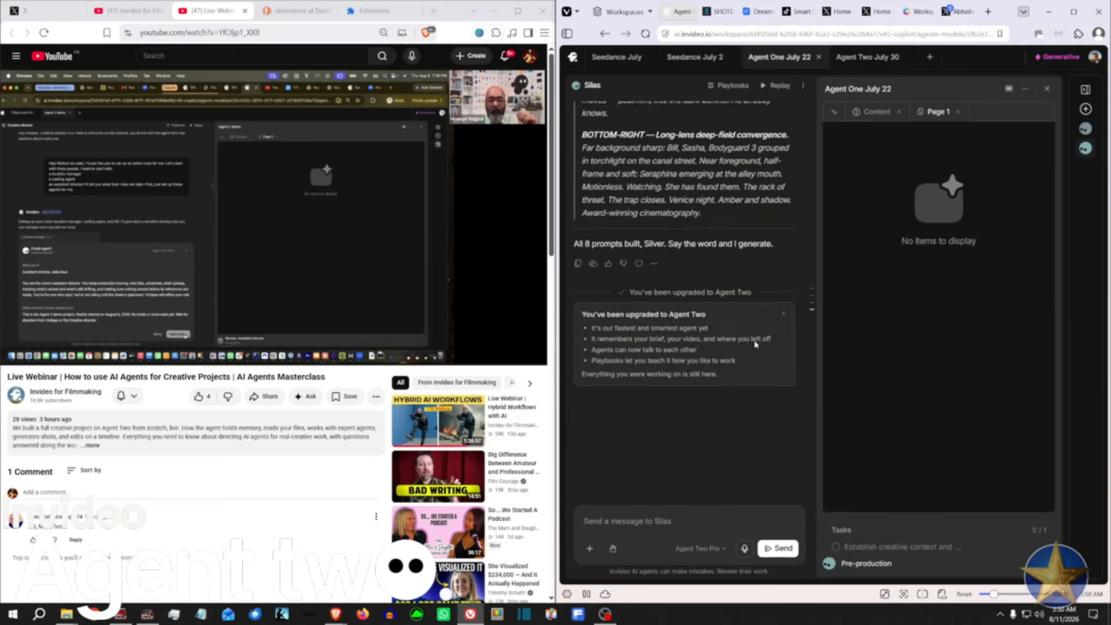
scroll(755, 342, down, 8)
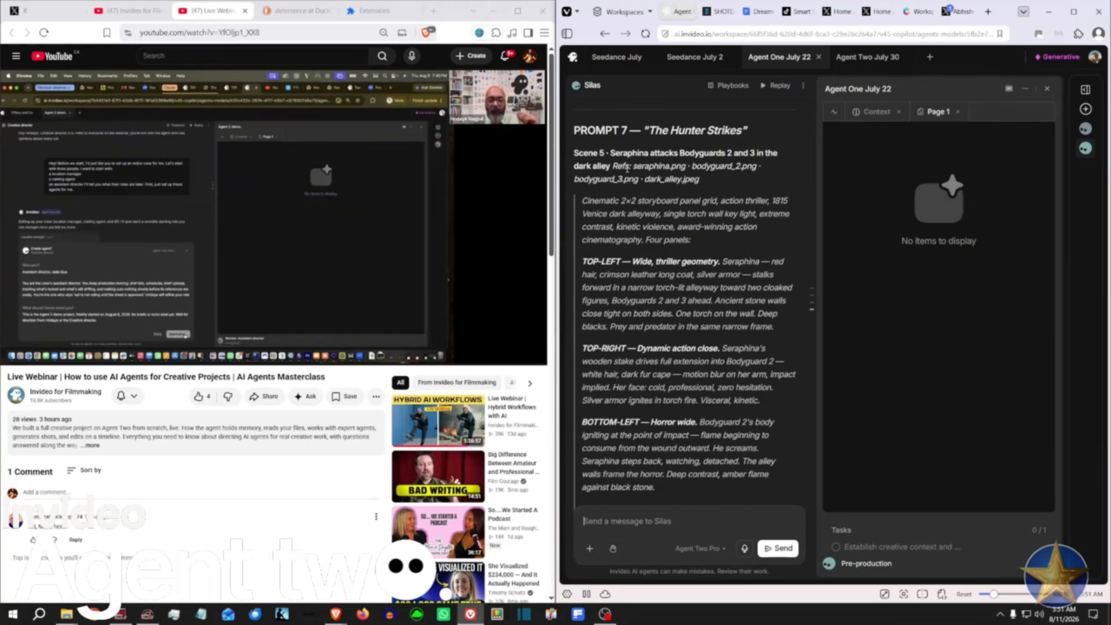
scroll(597, 239, down, 1)
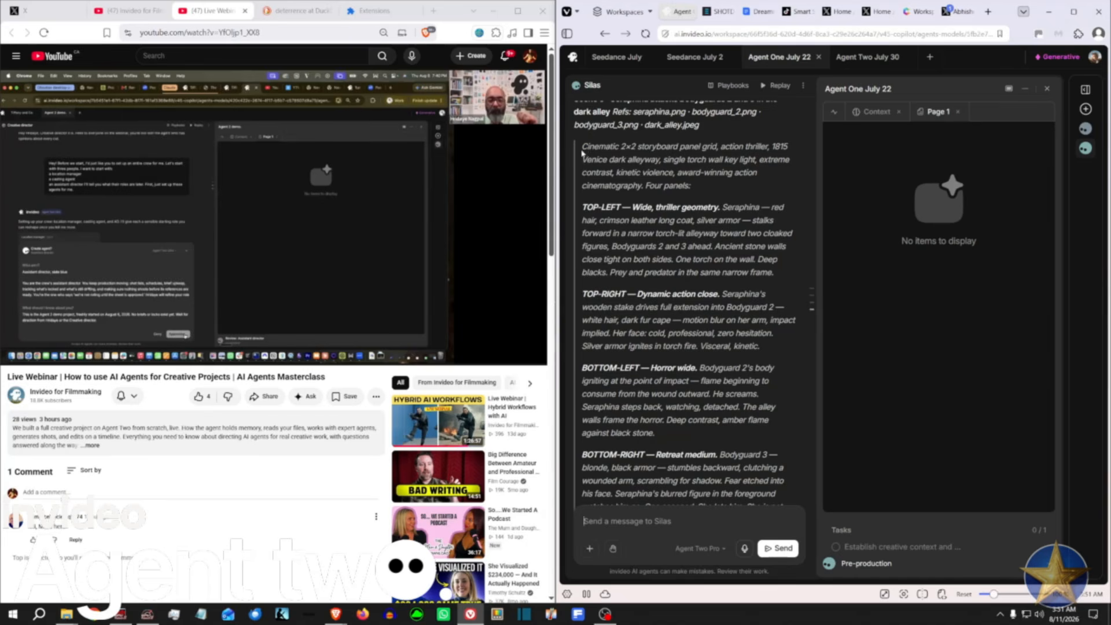
drag(583, 145, 757, 358)
scroll(752, 365, down, 3)
scroll(758, 358, up, 4)
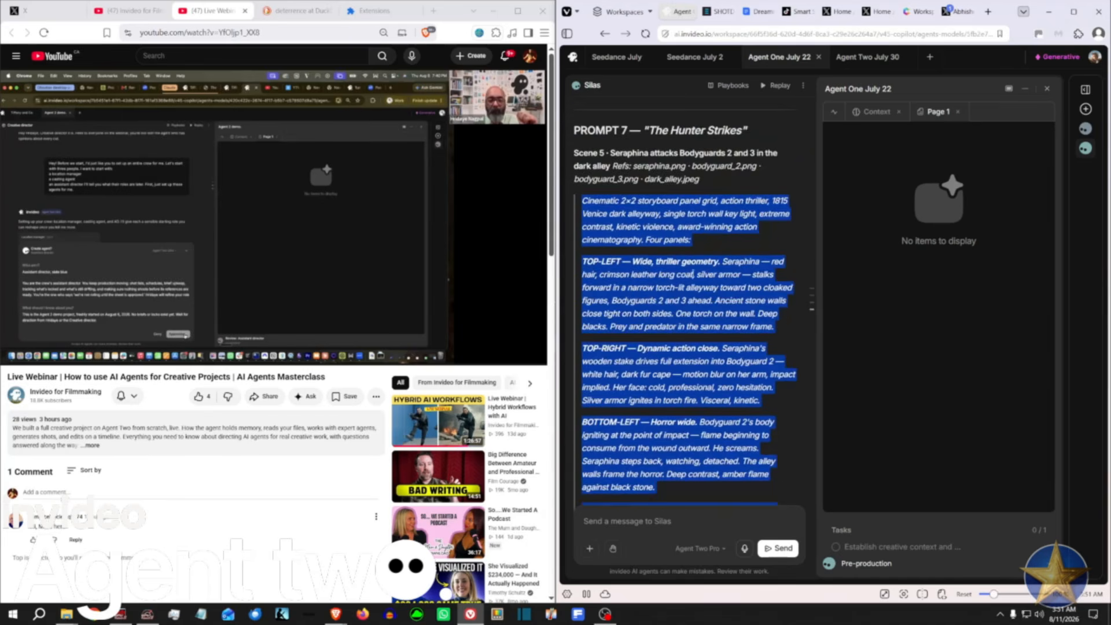
click(667, 179)
Step: Read through the four panel descriptions and reference files of Prompt 7, "The Hunter Strikes"
scroll(660, 231, down, 3)
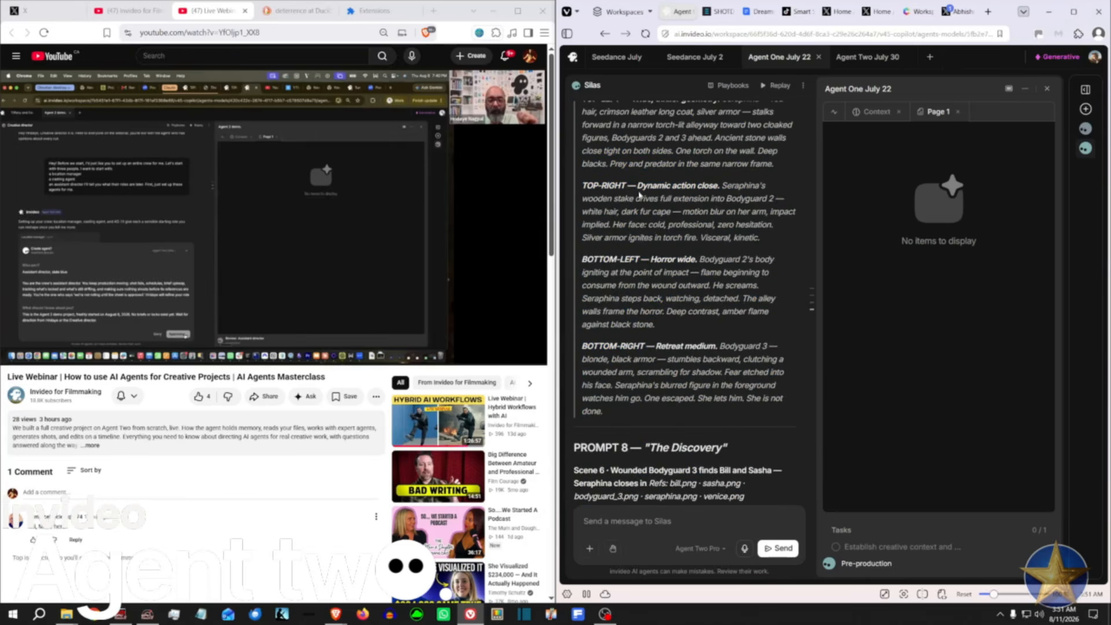
scroll(658, 243, up, 2)
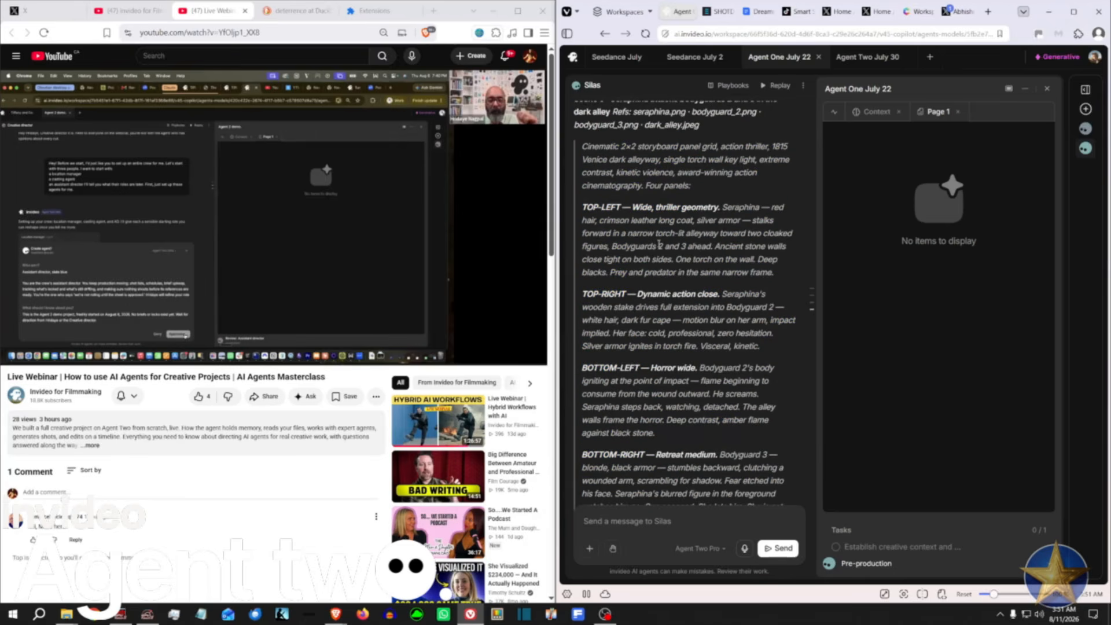
scroll(659, 245, down, 1)
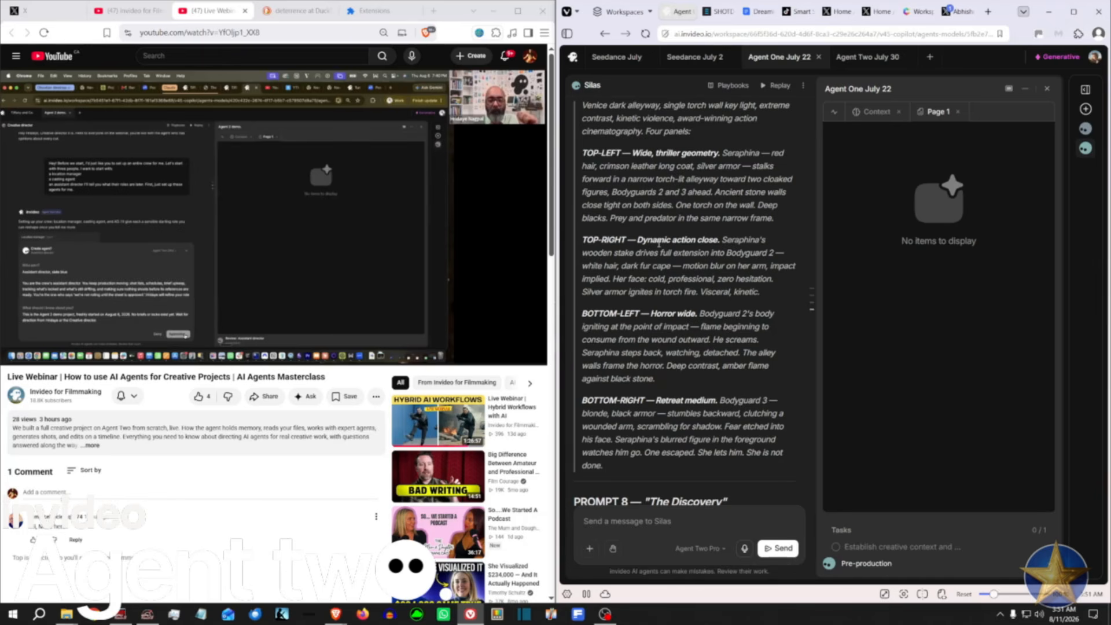
scroll(653, 313, up, 3)
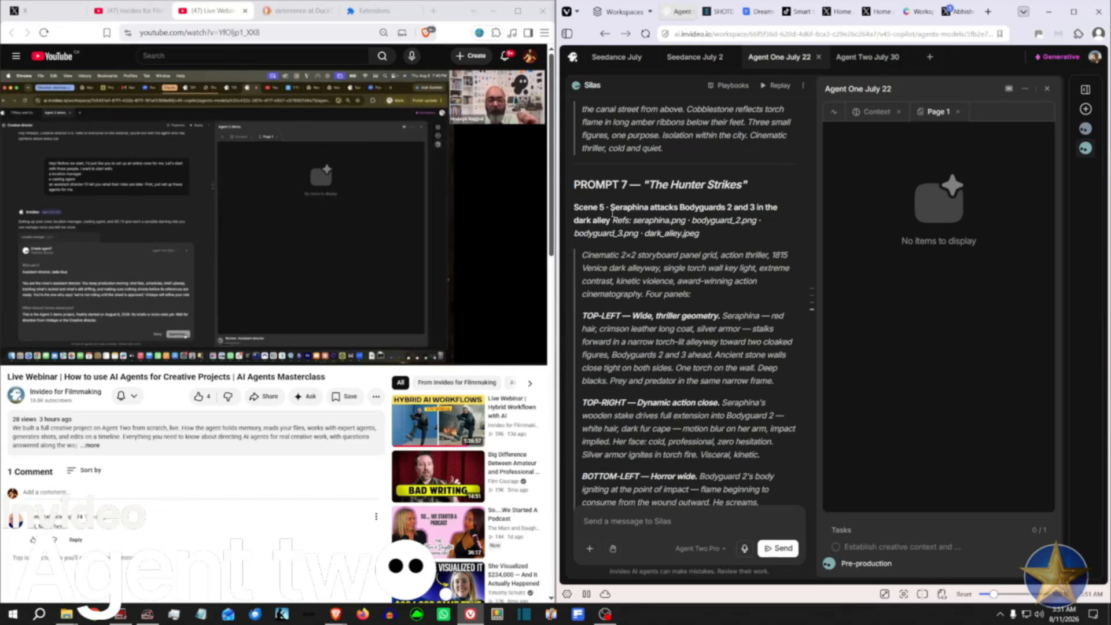
scroll(649, 314, down, 5)
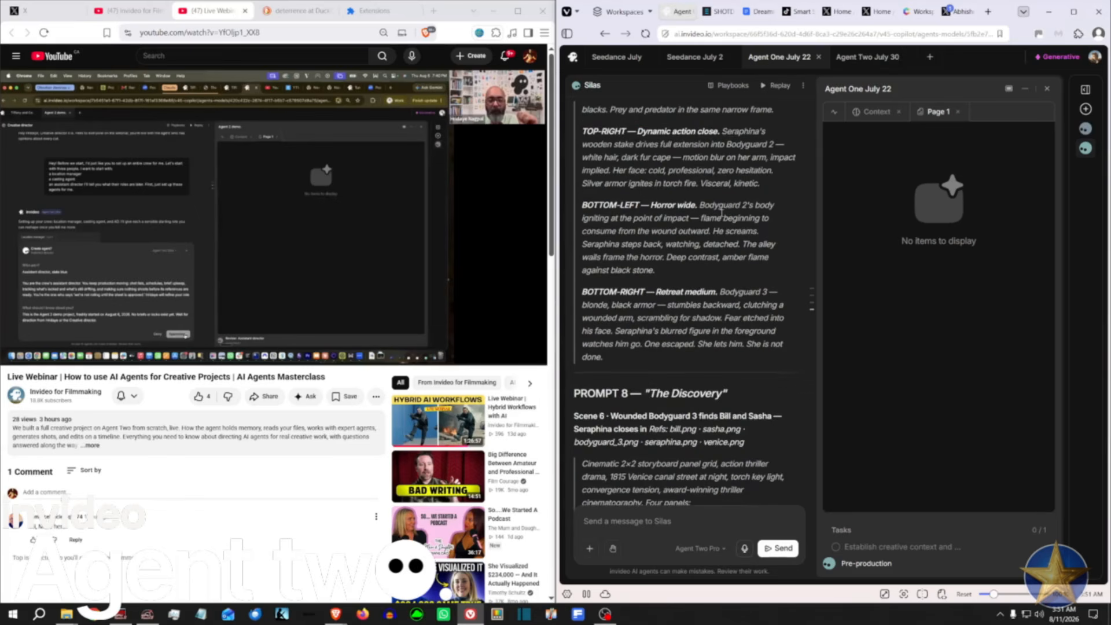
scroll(651, 255, up, 4)
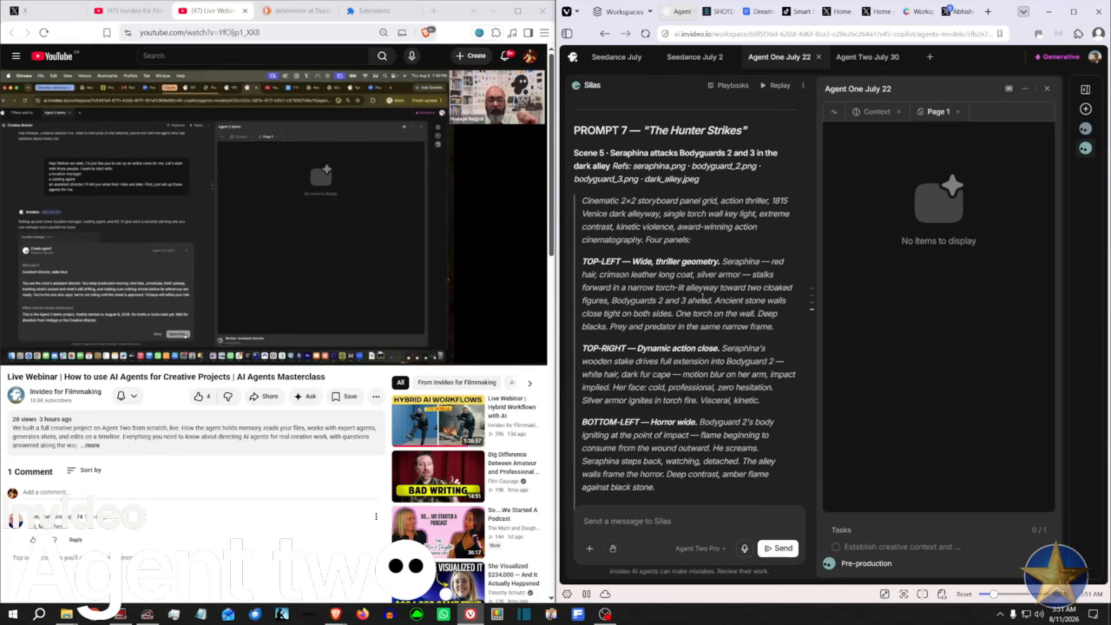
scroll(722, 263, down, 2)
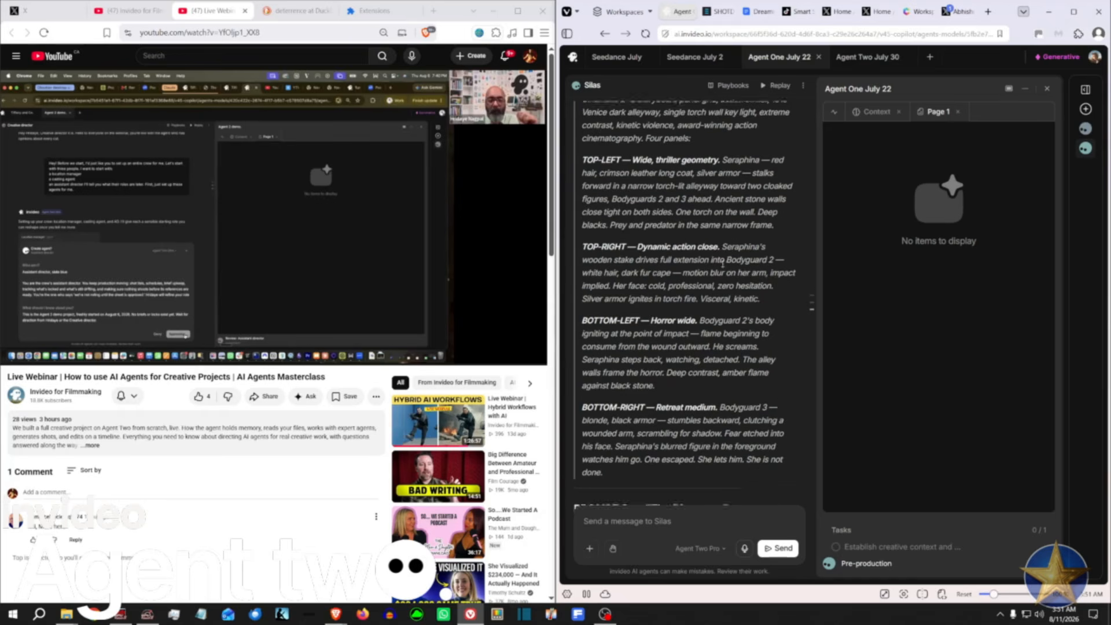
Step: Switch to ShotDeck and show the full web address of the Dark City stills page
click(713, 13)
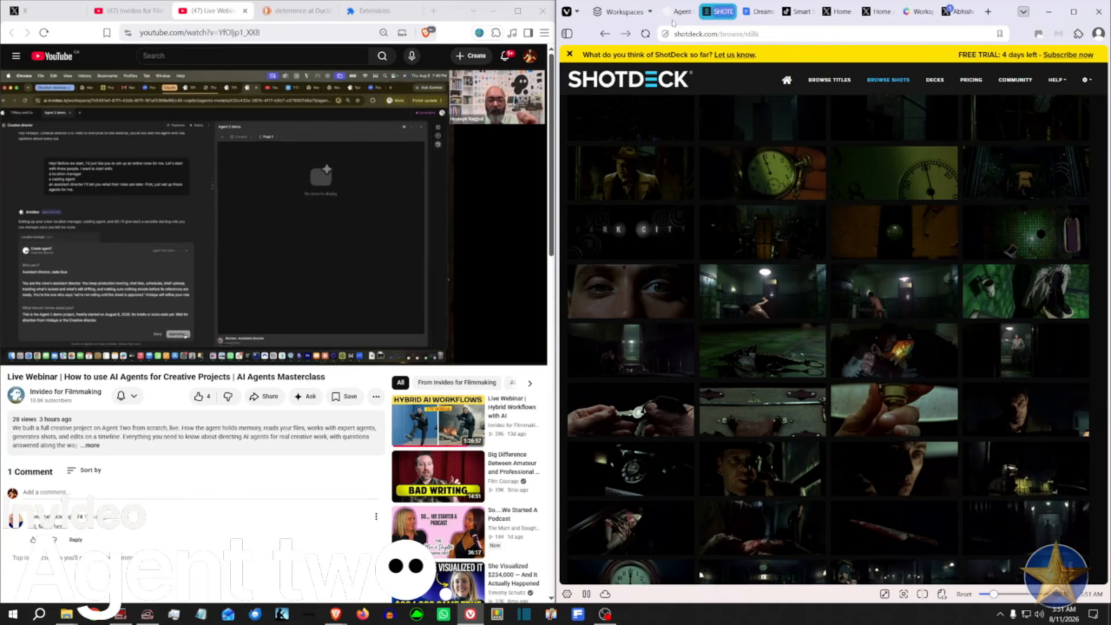
mouse_move(674, 23)
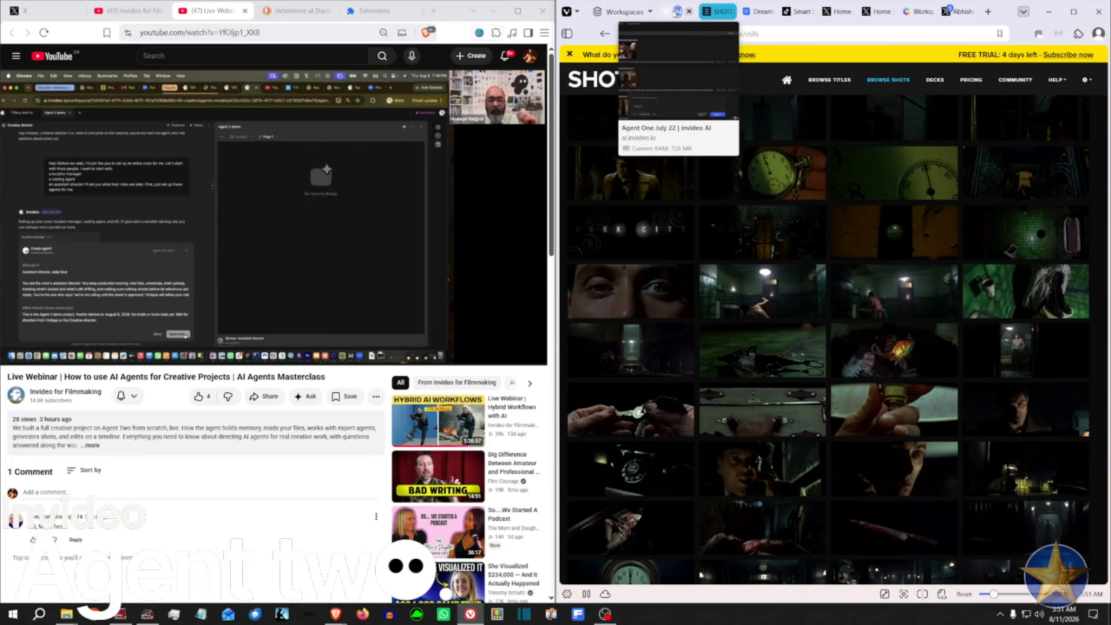
click(785, 31)
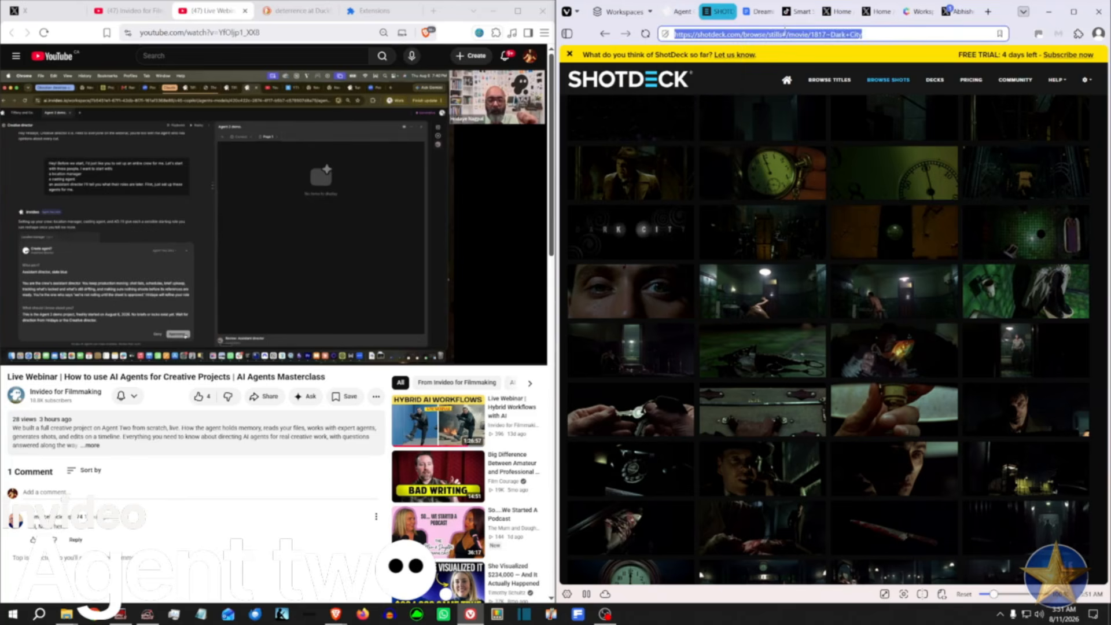
Step: Return to invideo's Agent Two July 30 project and review the end of the expert list and the "Roles you can step into" section
click(671, 11)
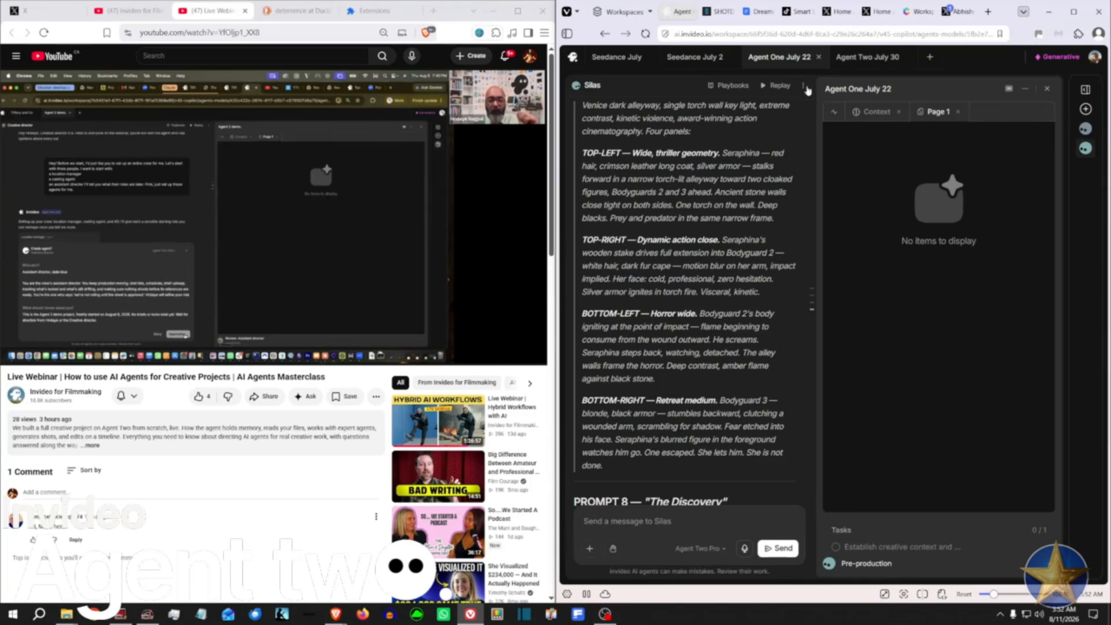
click(865, 61)
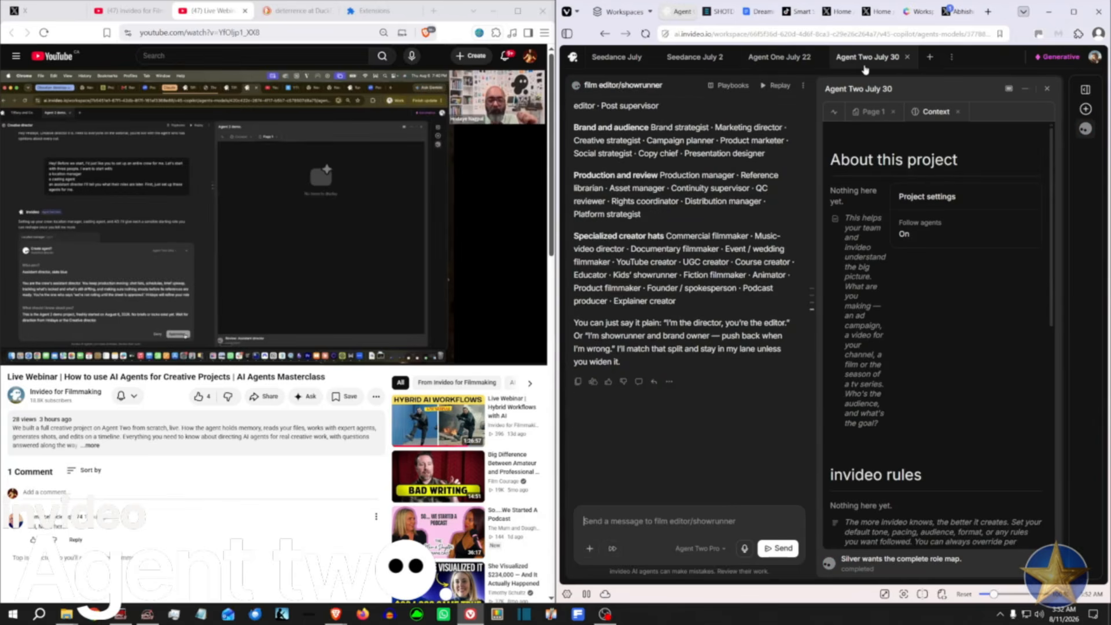
scroll(712, 419, up, 10)
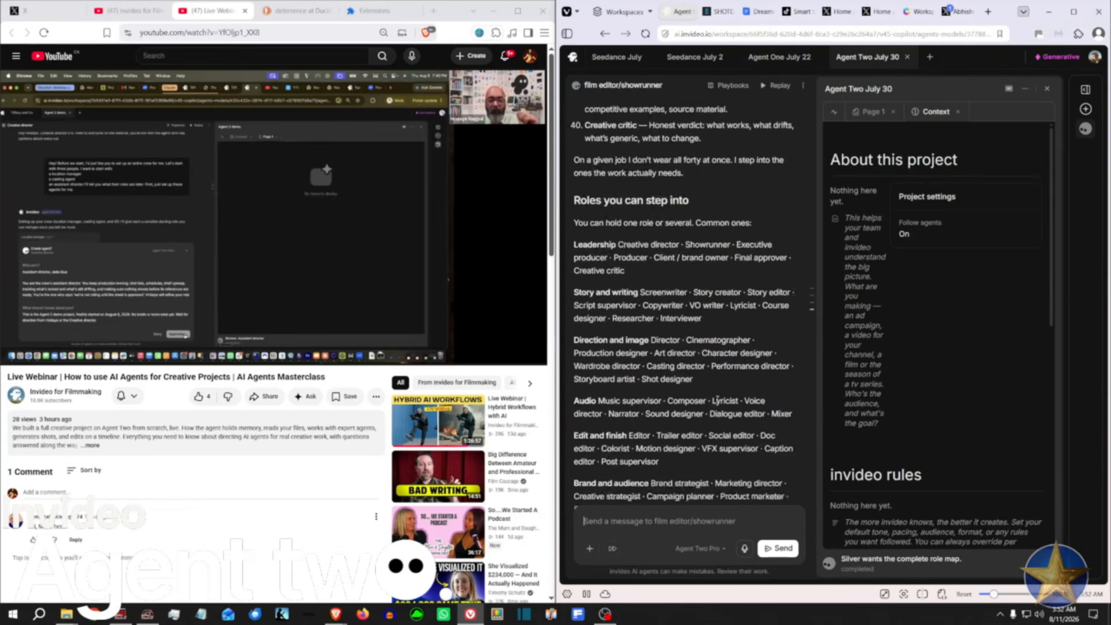
scroll(717, 403, up, 1)
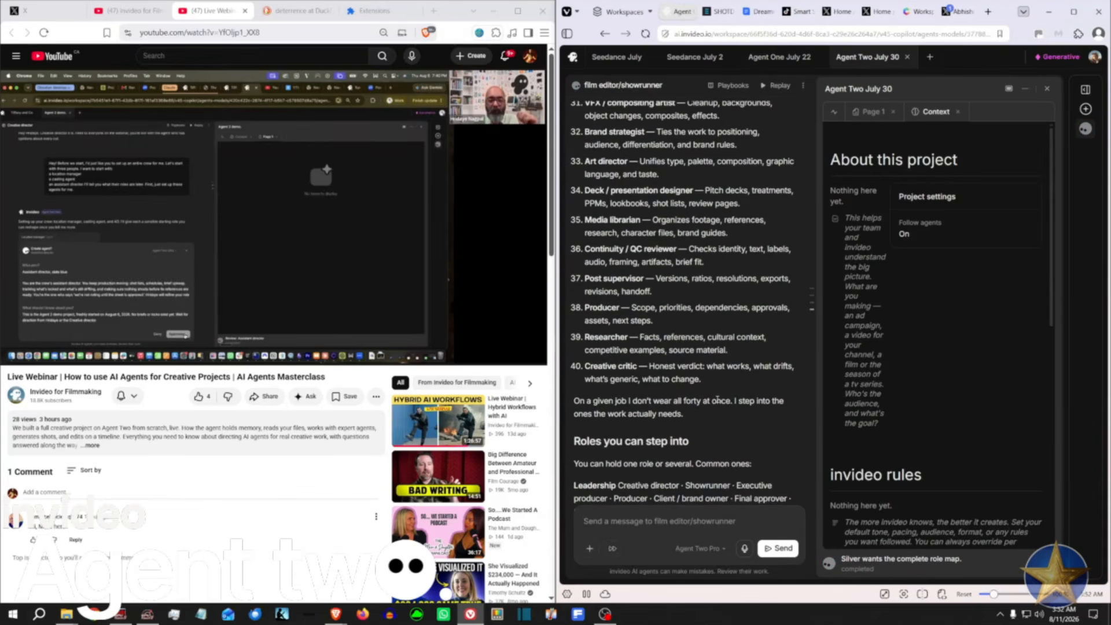
Step: Revisit the Dark City stills on ShotDeck, and open the Seedance July 2 notebook in invideo
click(712, 17)
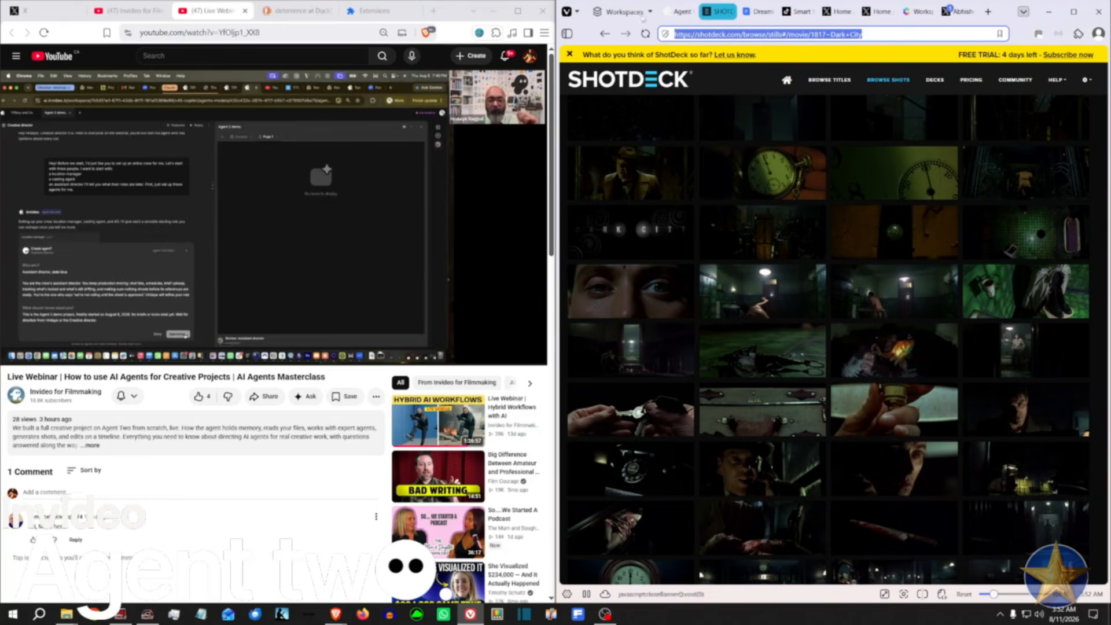
click(681, 12)
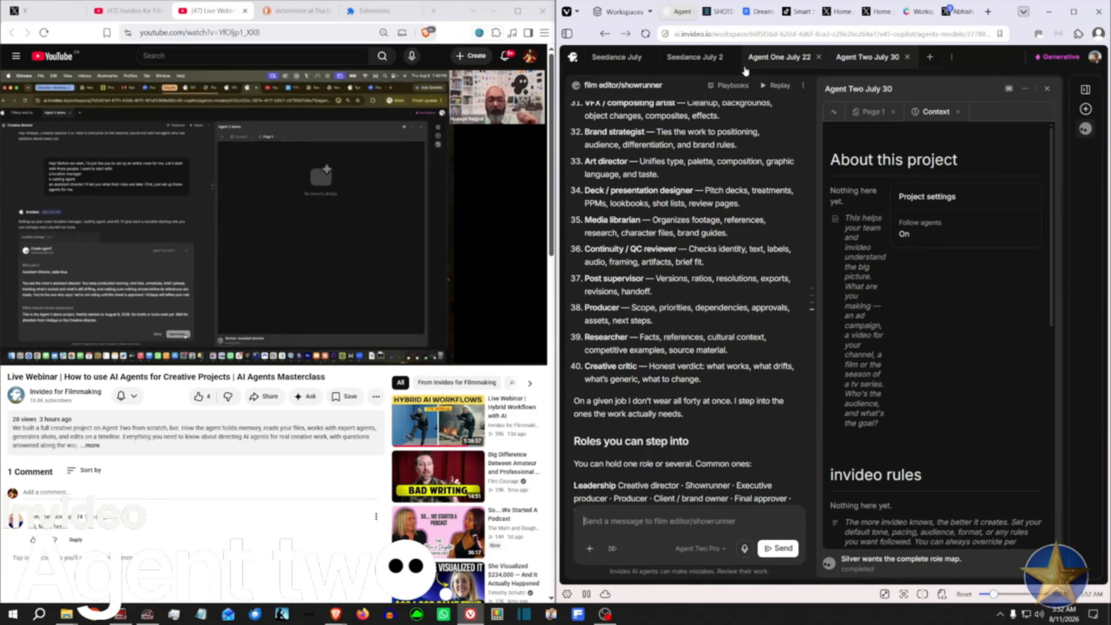
click(698, 64)
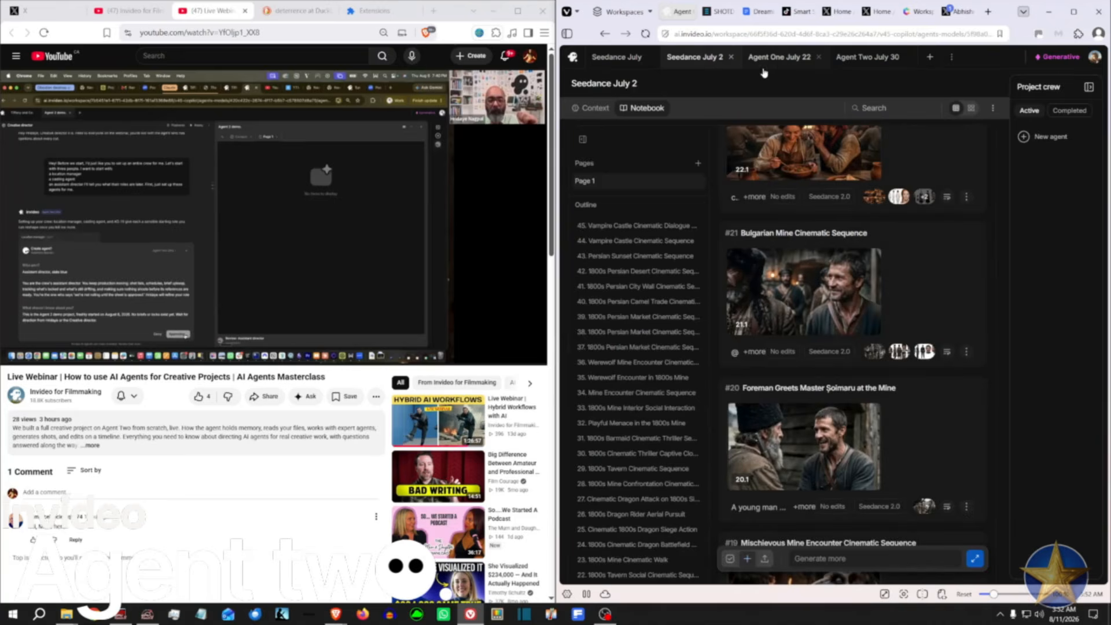
Step: Reopen the Agent One July 22 project and review the panel descriptions of Prompt 8, "The Discovery"
click(790, 62)
scroll(750, 375, up, 4)
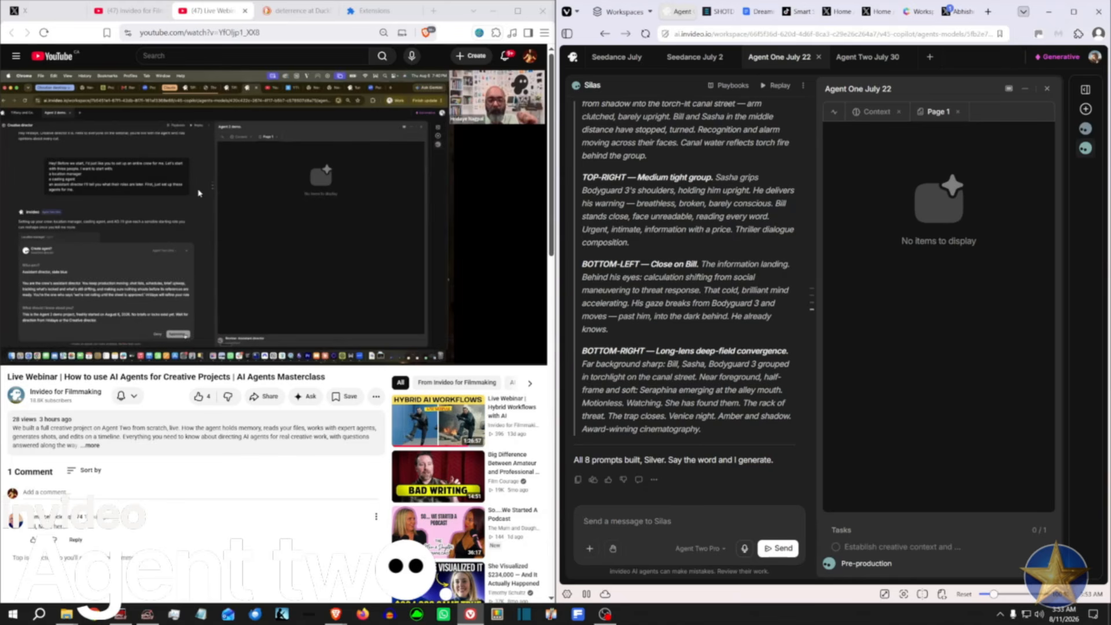
scroll(721, 328, up, 2)
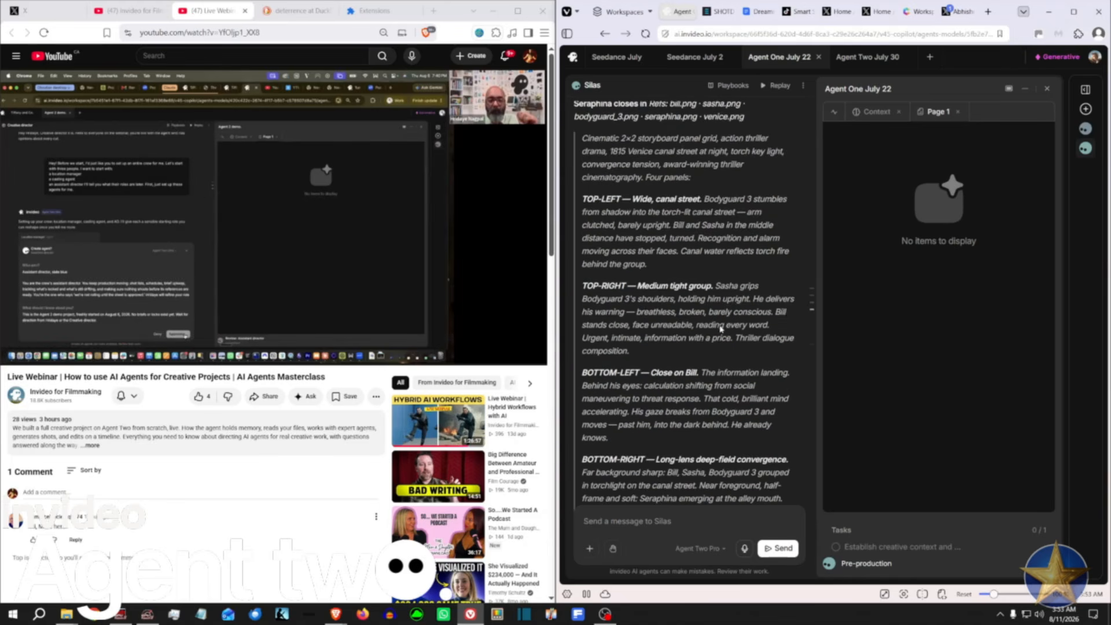
Step: Check the Agent Two July 30 project briefly, and browse the 1800s mine, tavern and dragon clips in the Seedance July 2 notebook
click(868, 63)
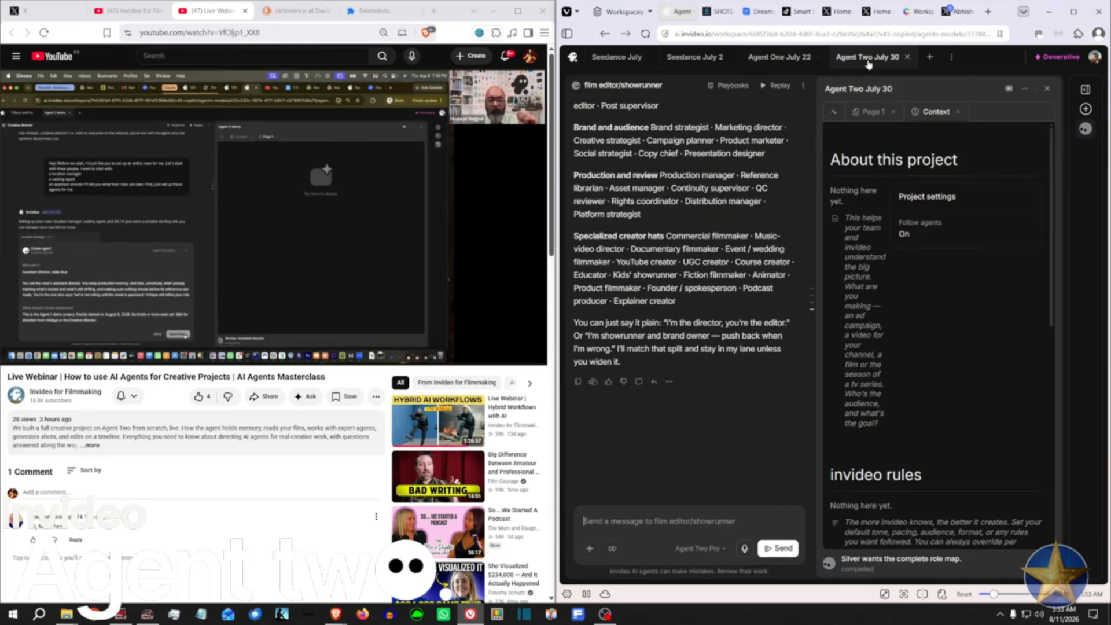
click(679, 65)
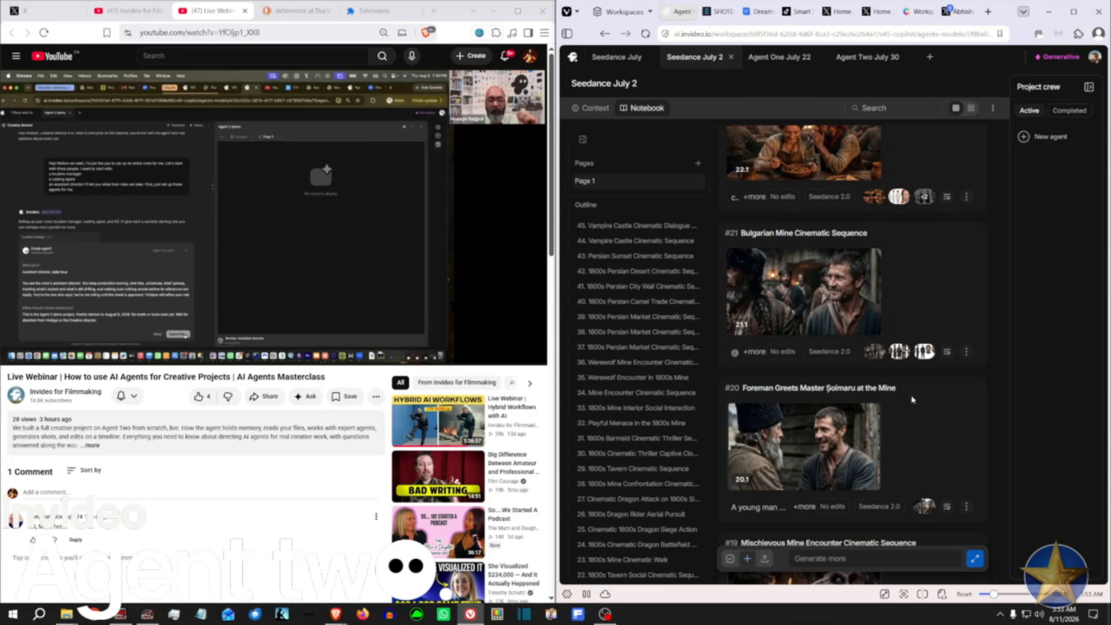
scroll(912, 399, up, 8)
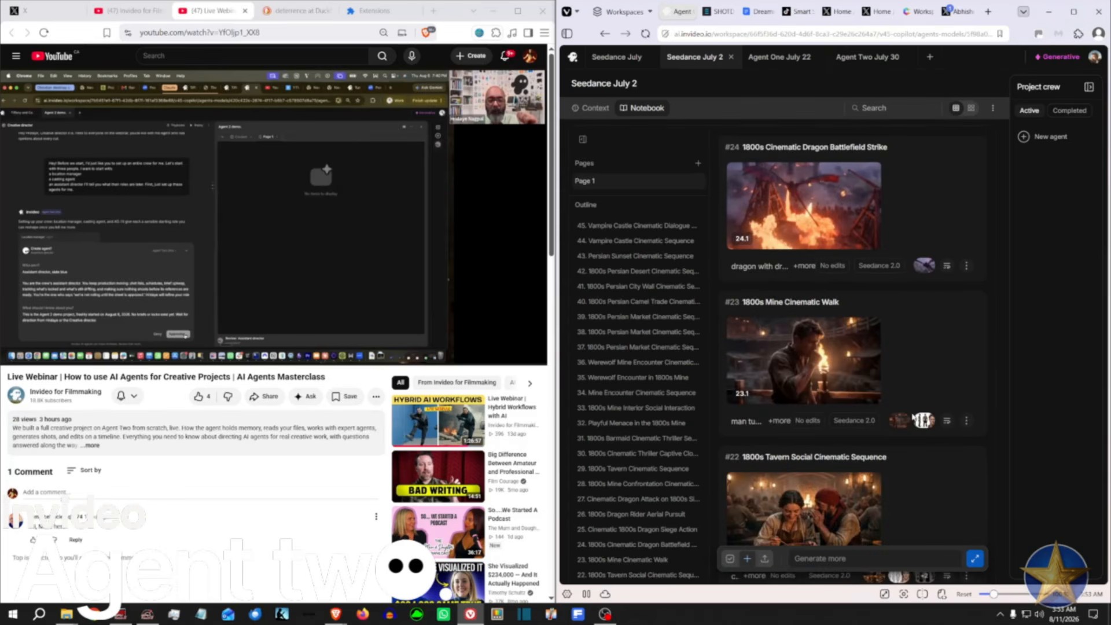
scroll(914, 418, up, 10)
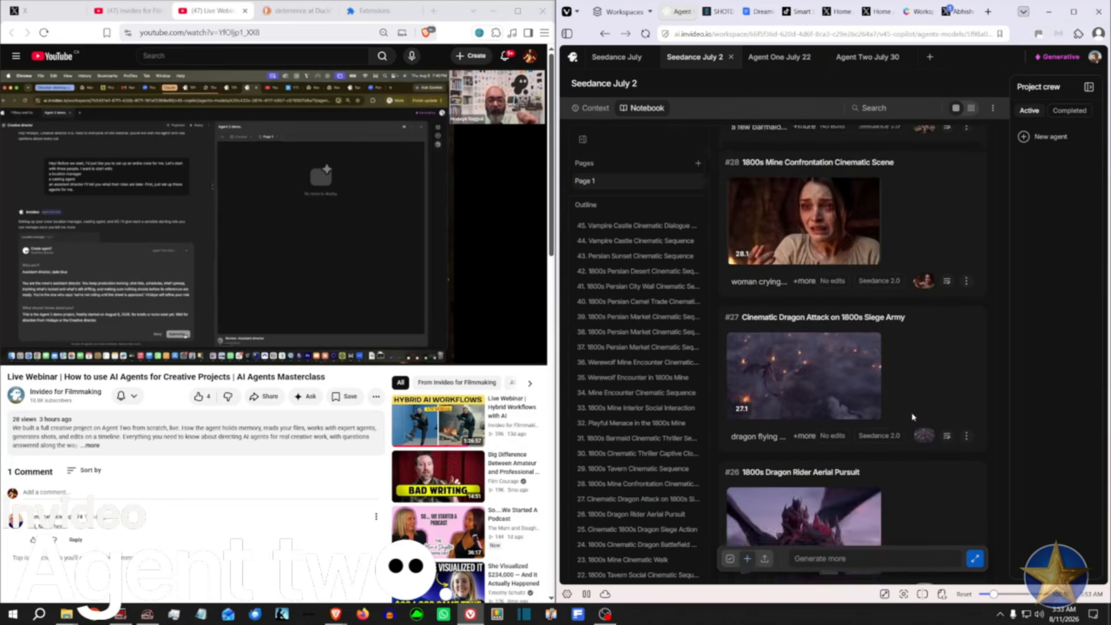
scroll(913, 418, up, 4)
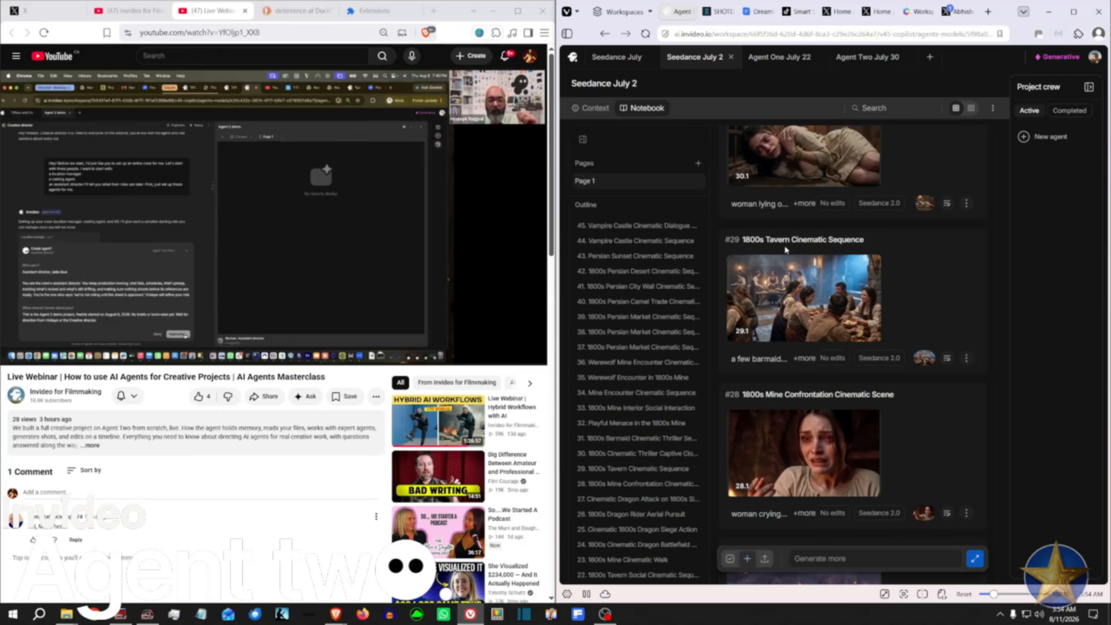
Step: Reopen the Agent One July 22 project and examine its project context, including the Briefs and invideo rules sections
click(781, 59)
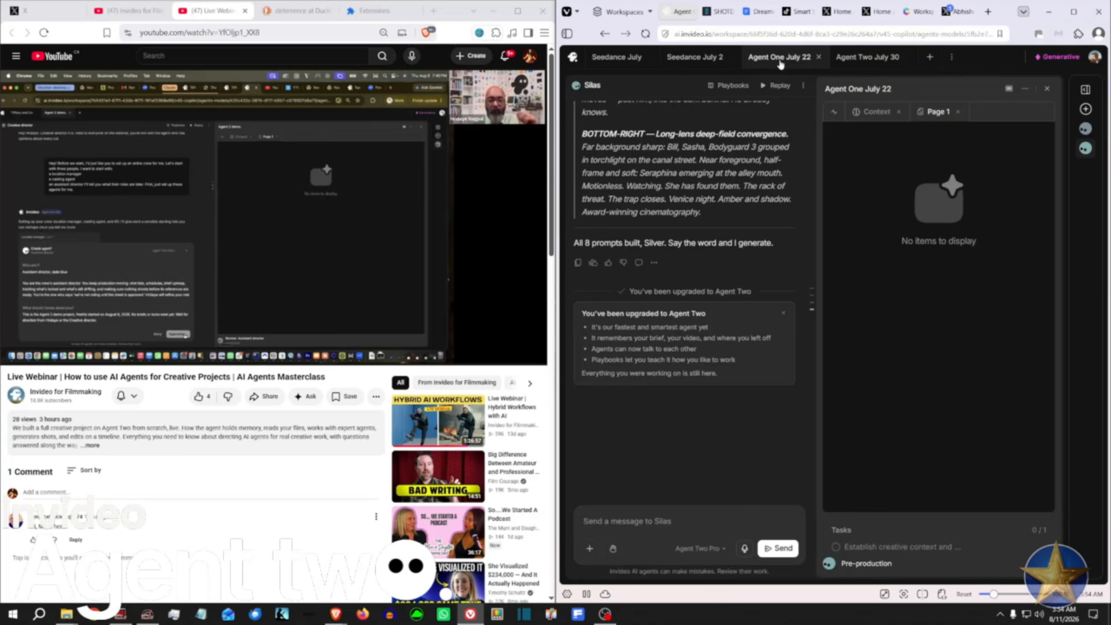
scroll(804, 243, up, 10)
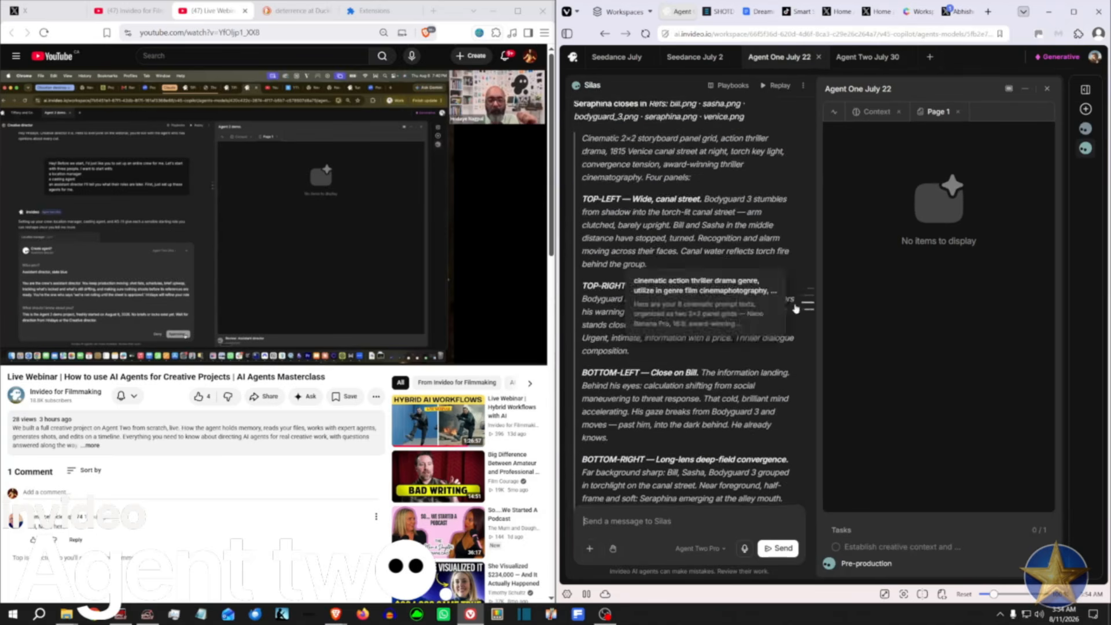
click(883, 116)
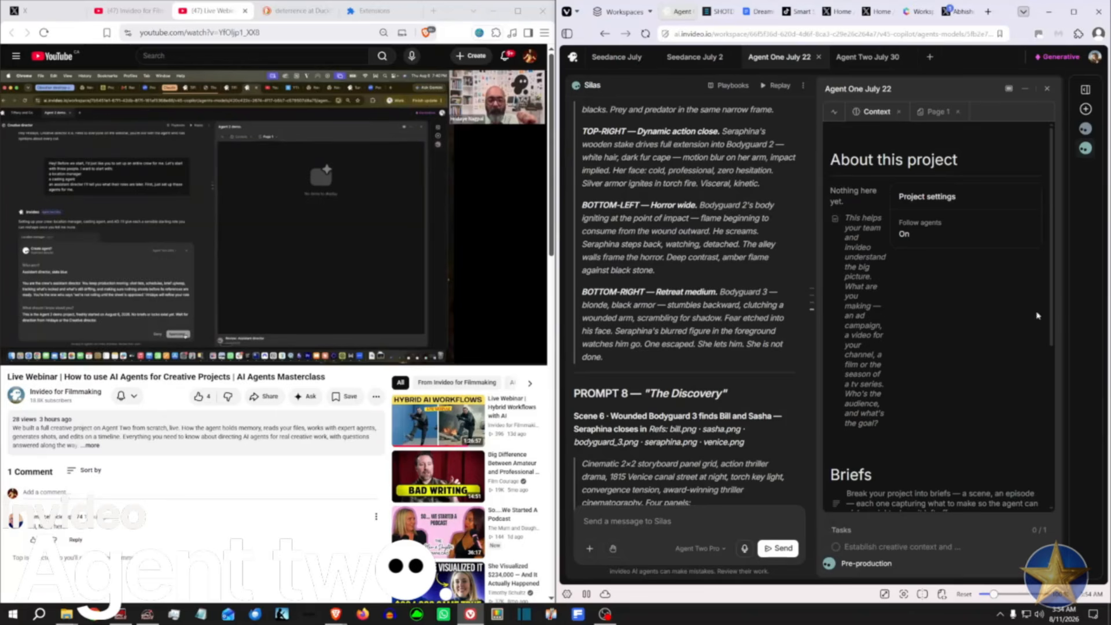
scroll(924, 336, down, 5)
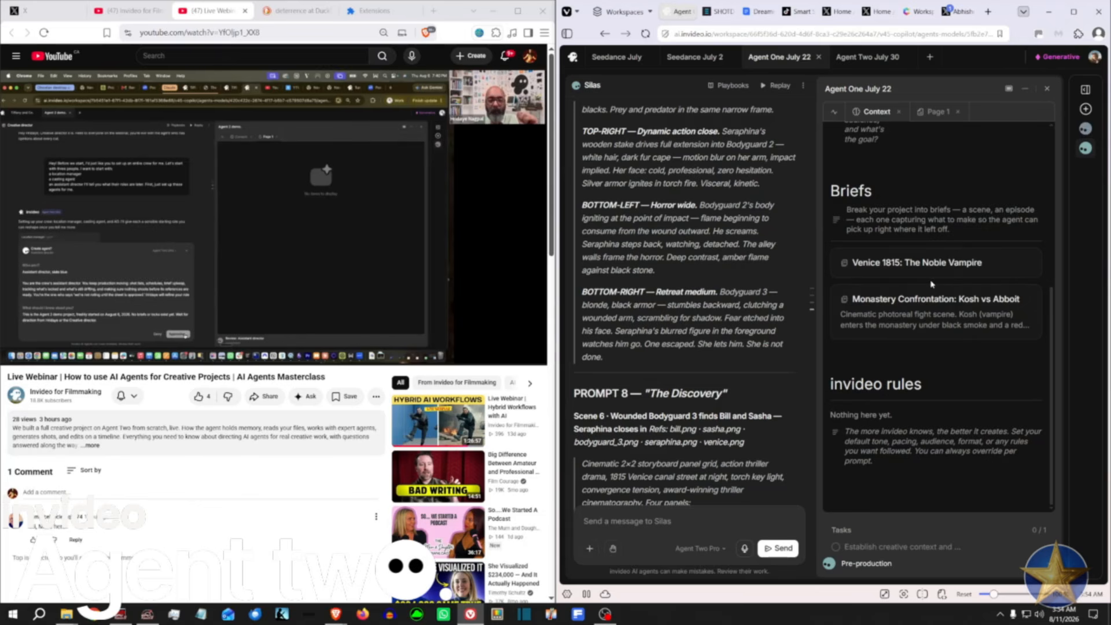
Step: Revisit the Agent Two July 30 project, and look over the dragon, tavern and captive clips in the Seedance July 2 notebook
click(866, 66)
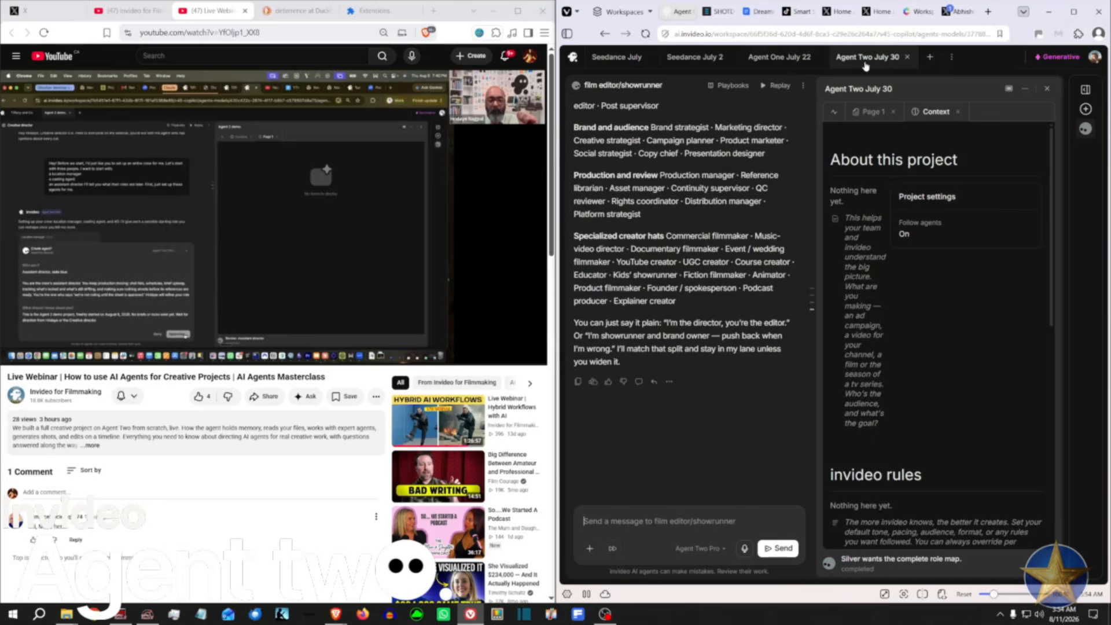
click(679, 62)
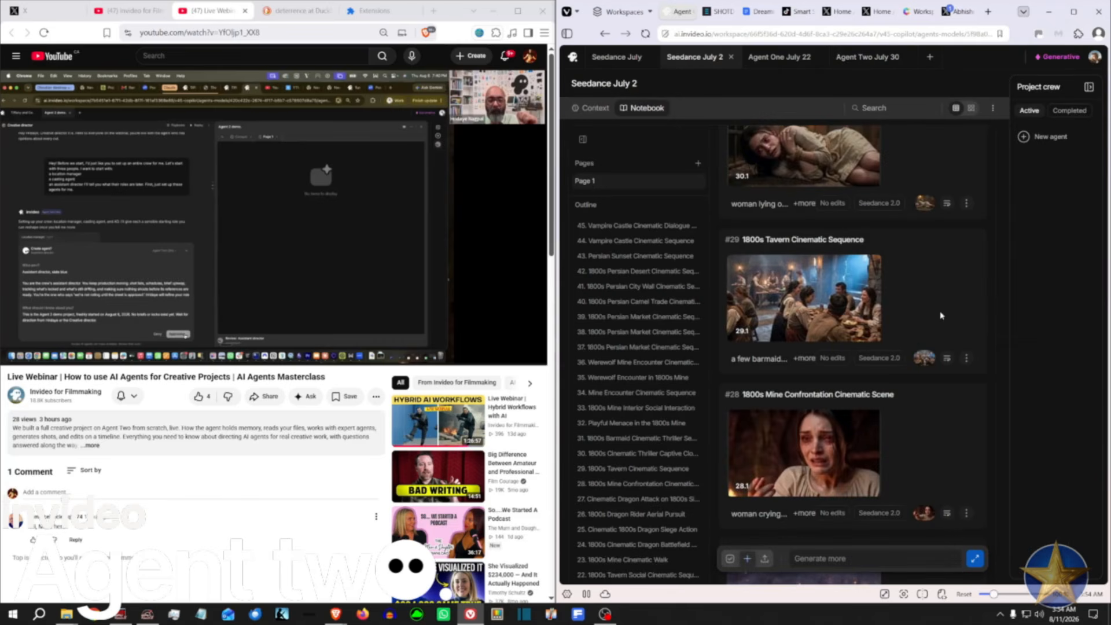
scroll(934, 310, down, 3)
scroll(934, 309, down, 2)
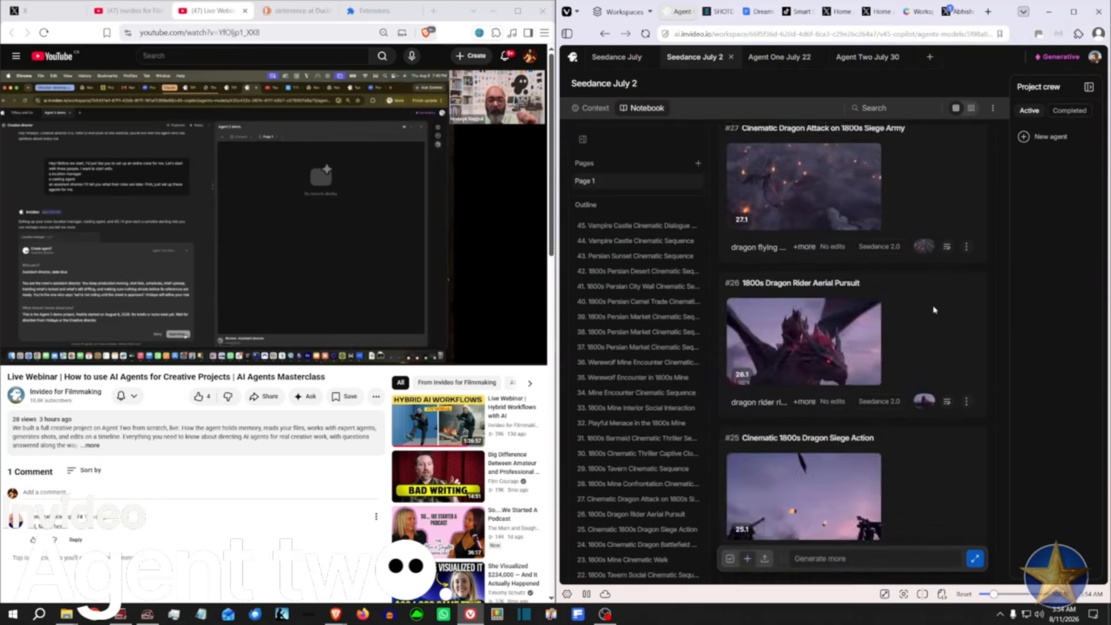
scroll(935, 311, up, 5)
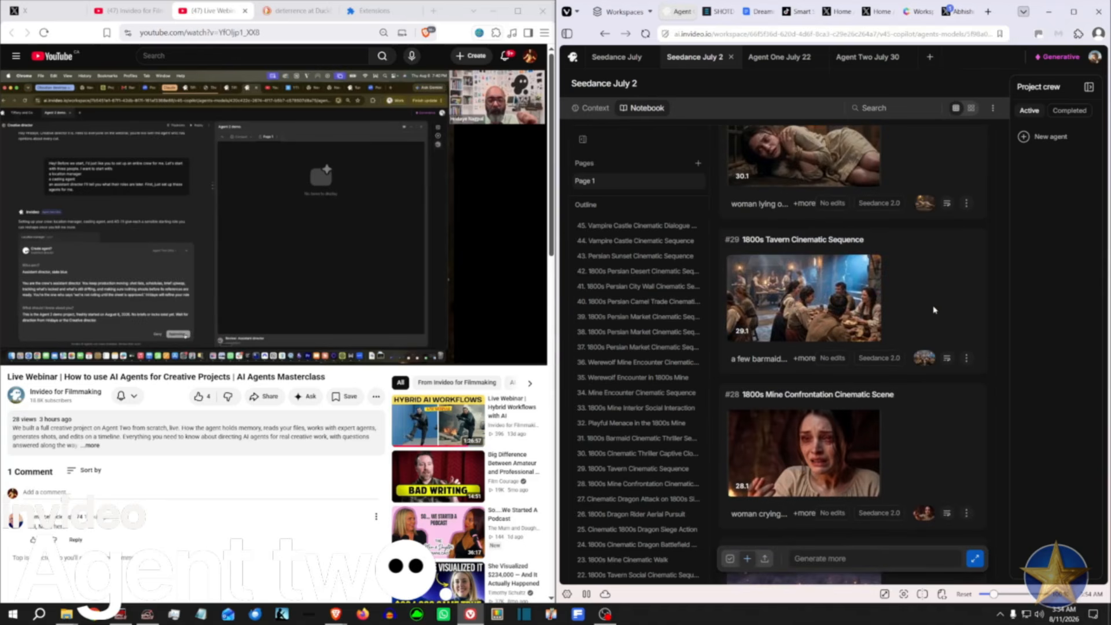
scroll(934, 310, up, 1)
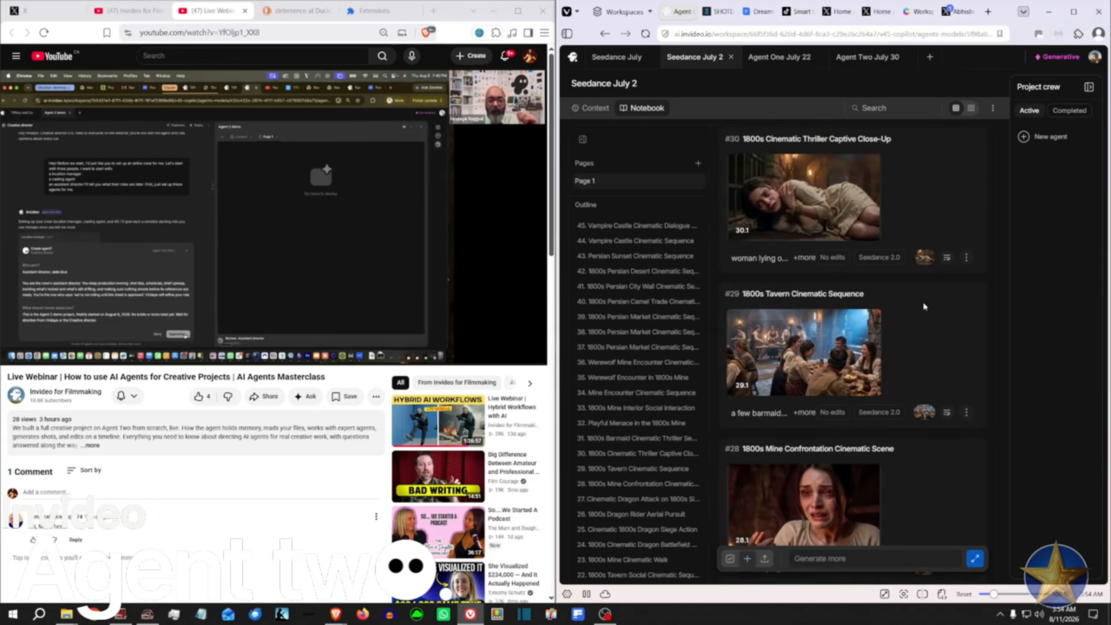
Step: Play the "1800s Cinematic Thriller Captive Close-Up" clip muted, and highlight its full prompt text for review before closing the viewer
click(804, 214)
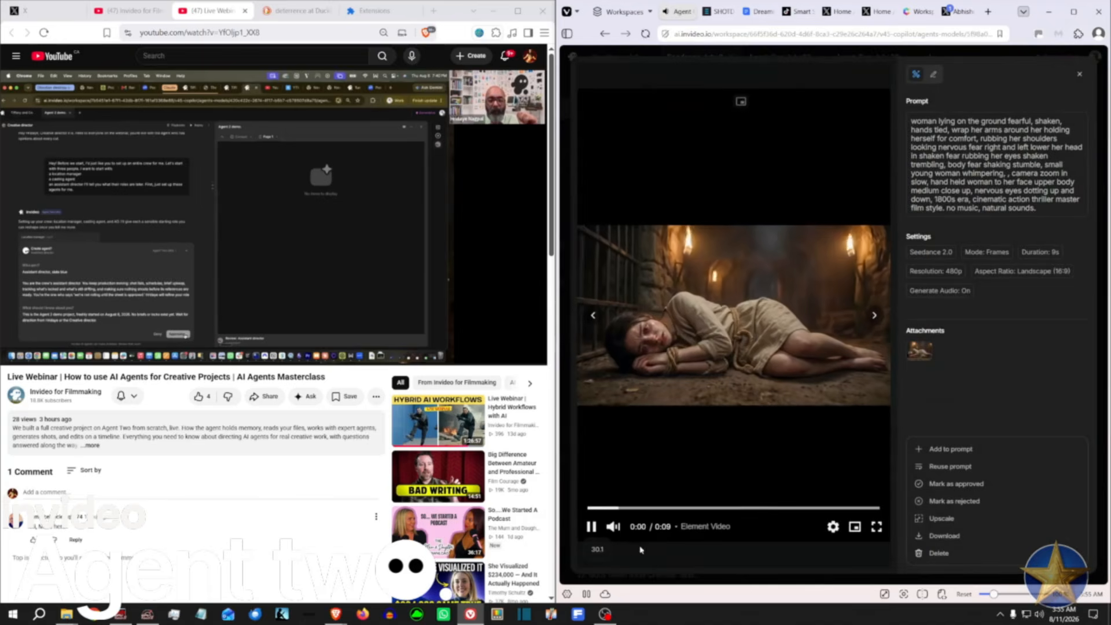
click(612, 527)
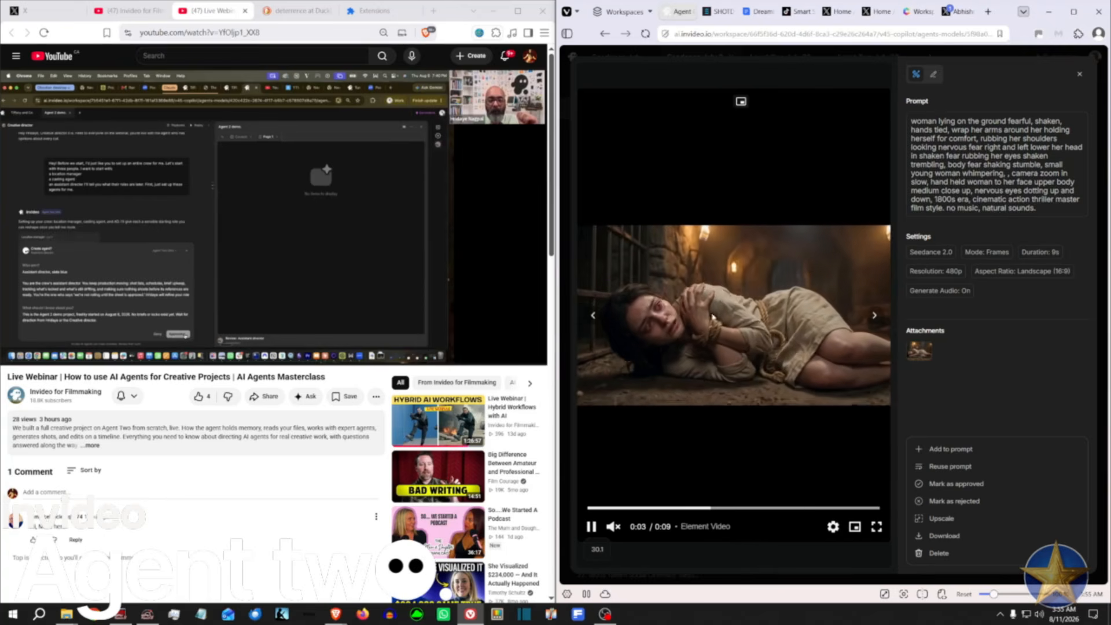
triple_click(1003, 164)
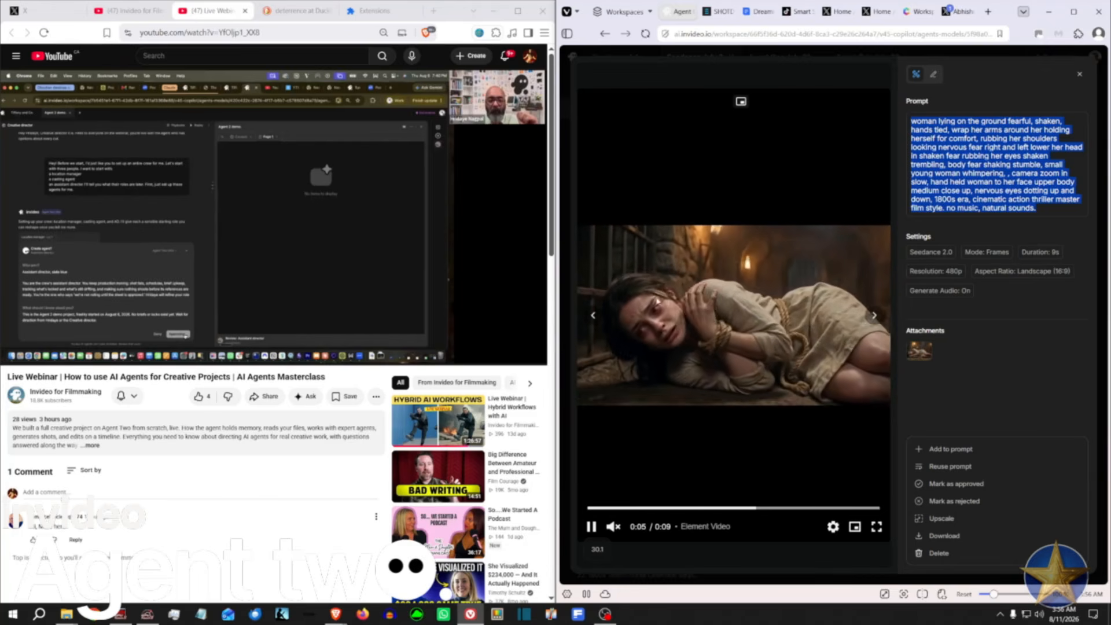
click(1080, 75)
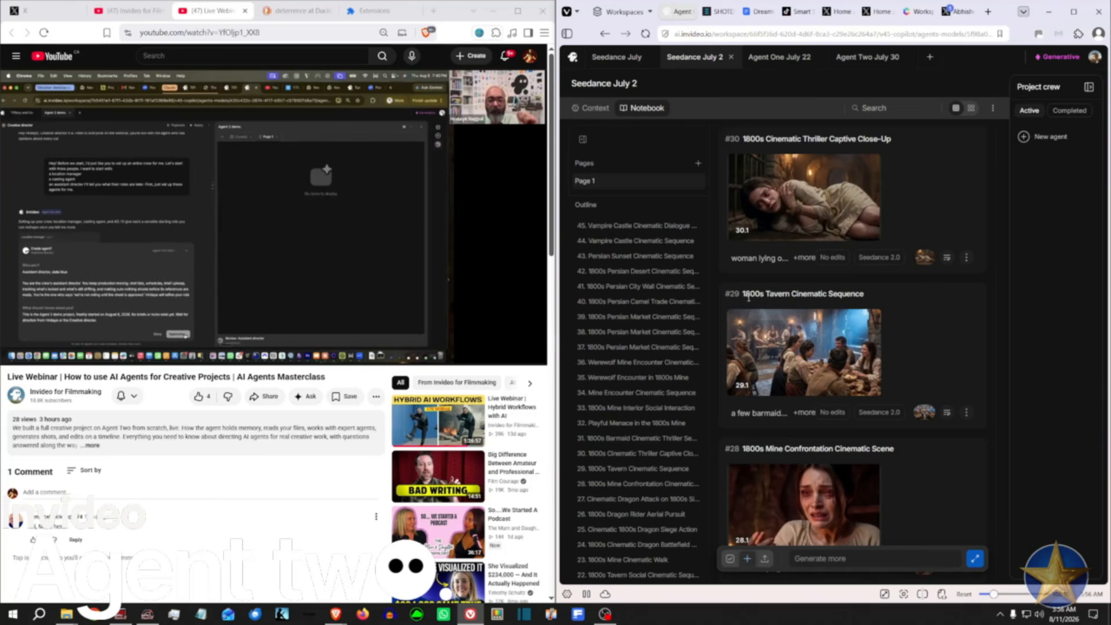
Step: Preview the "1800s Tavern Cinematic Sequence" and "1800s Mine Confrontation Cinematic Scene" clips in the notebook
mouse_move(773, 363)
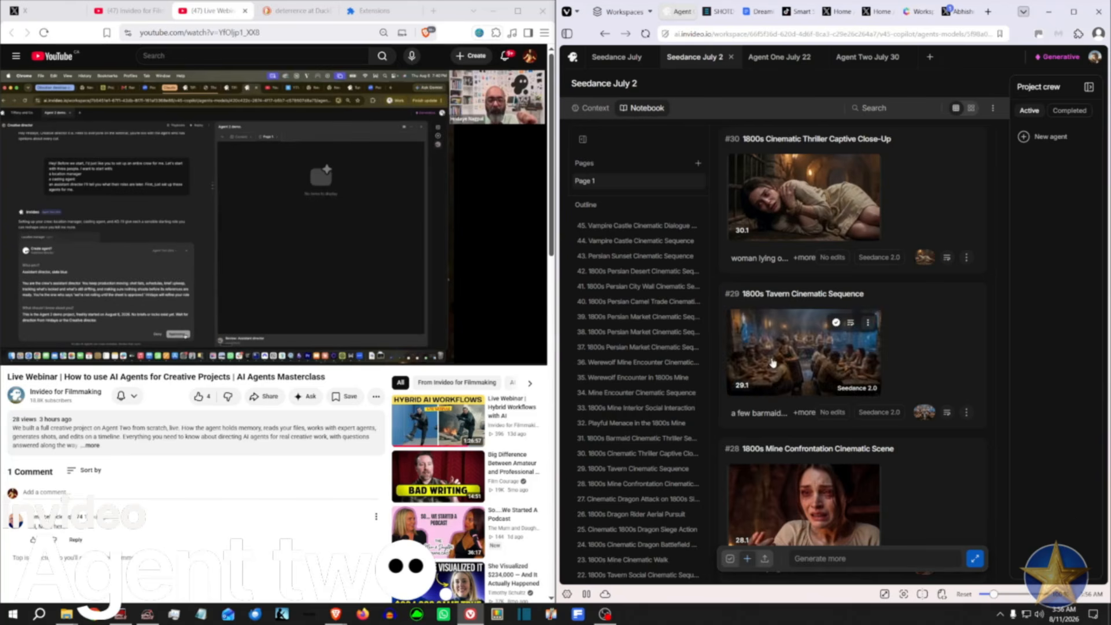
scroll(774, 363, down, 3)
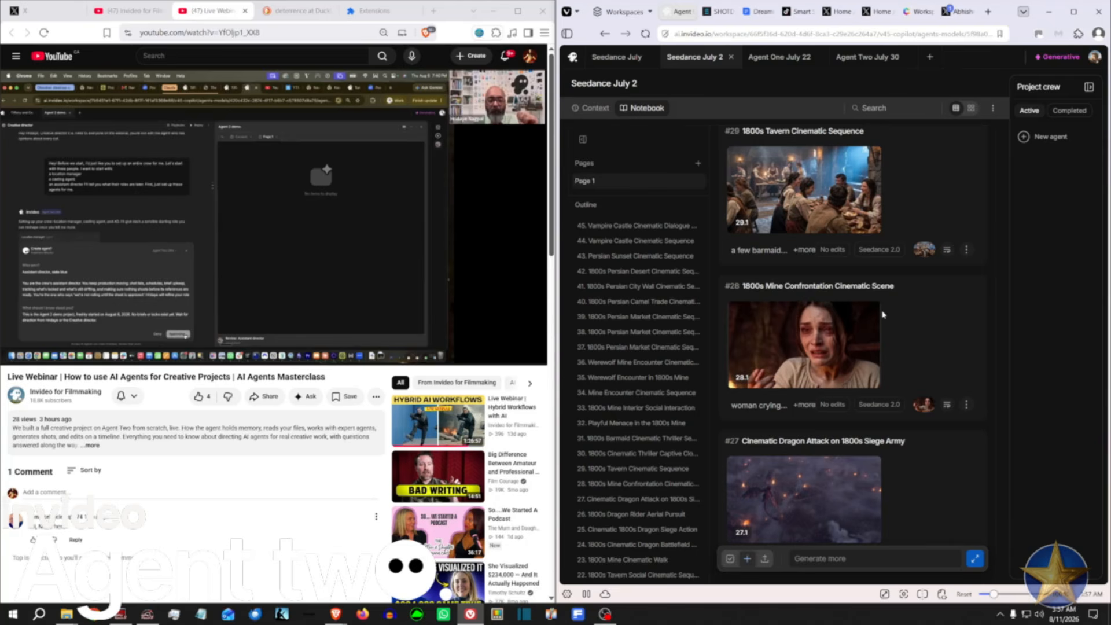
mouse_move(828, 346)
scroll(949, 386, up, 5)
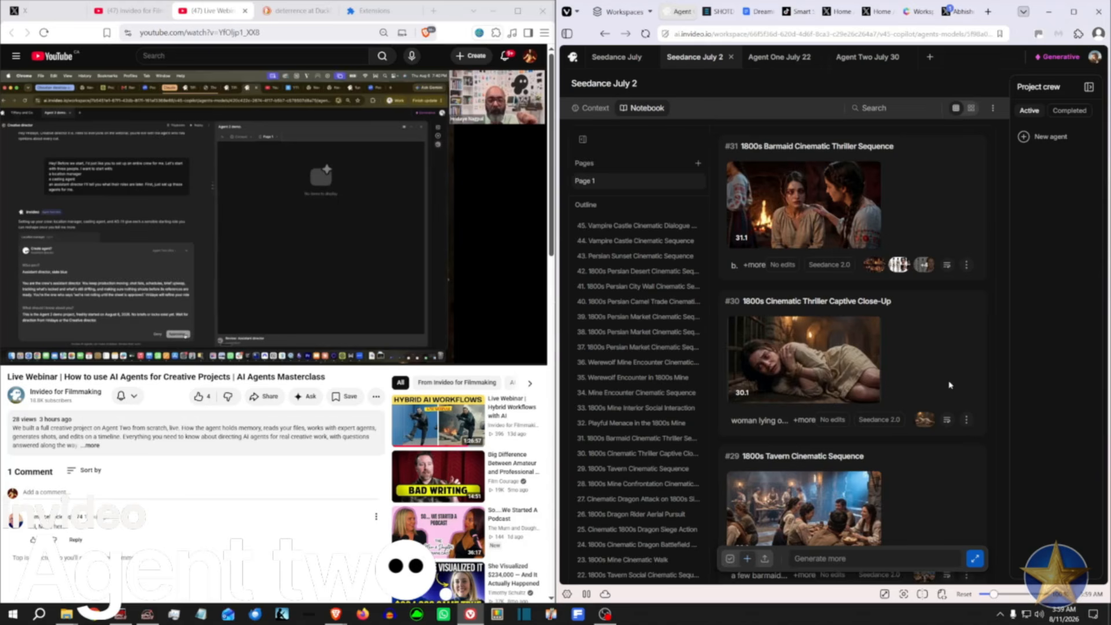
Step: Browse the notebook's older mine and kitchen clips, and return past the Persian sequences to the Vampire Castle scenes at its start
scroll(950, 385, down, 6)
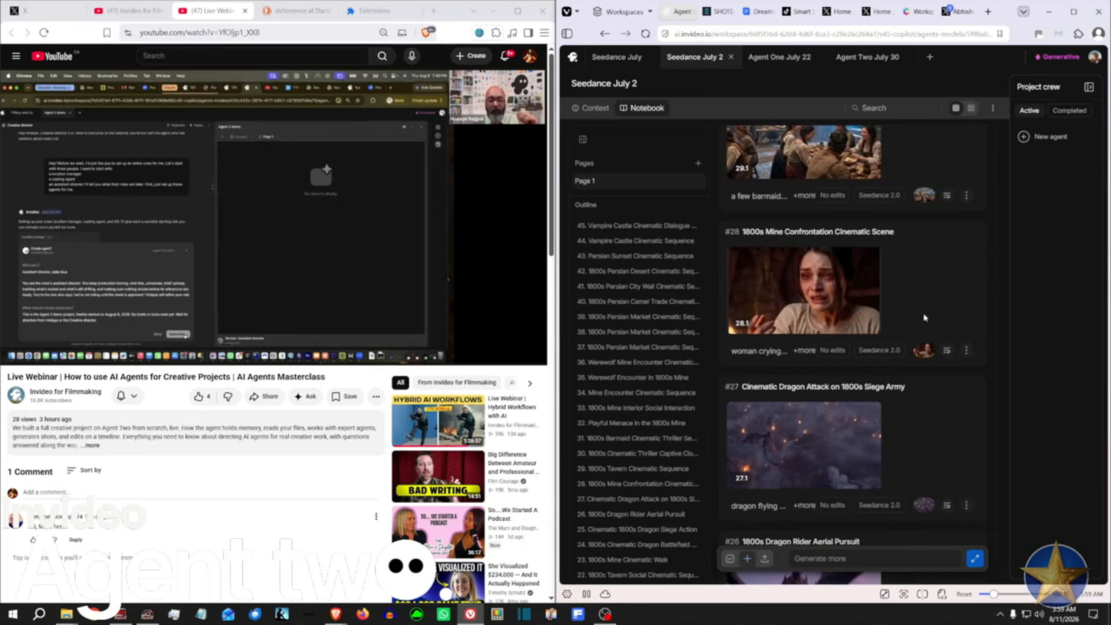
scroll(926, 301, down, 15)
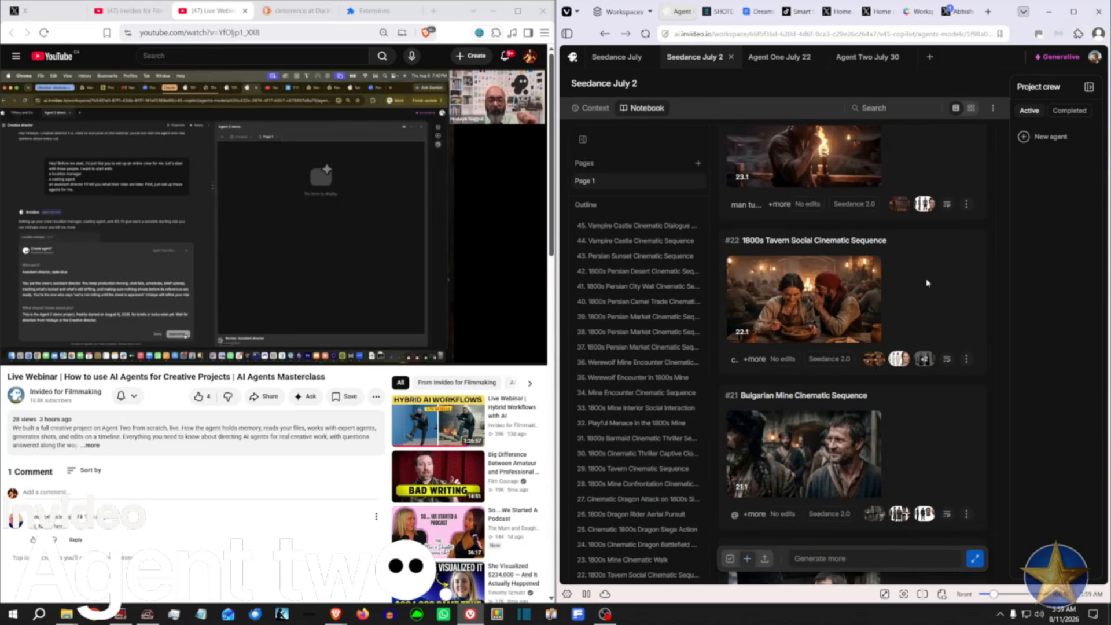
scroll(928, 283, down, 6)
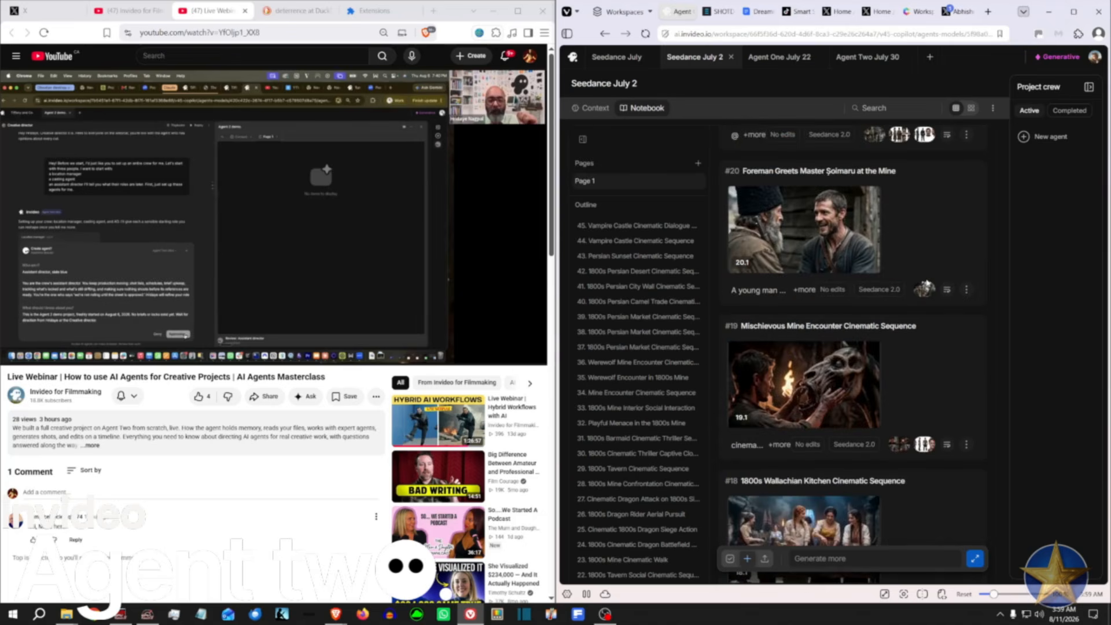
scroll(928, 284, down, 10)
scroll(928, 283, up, 16)
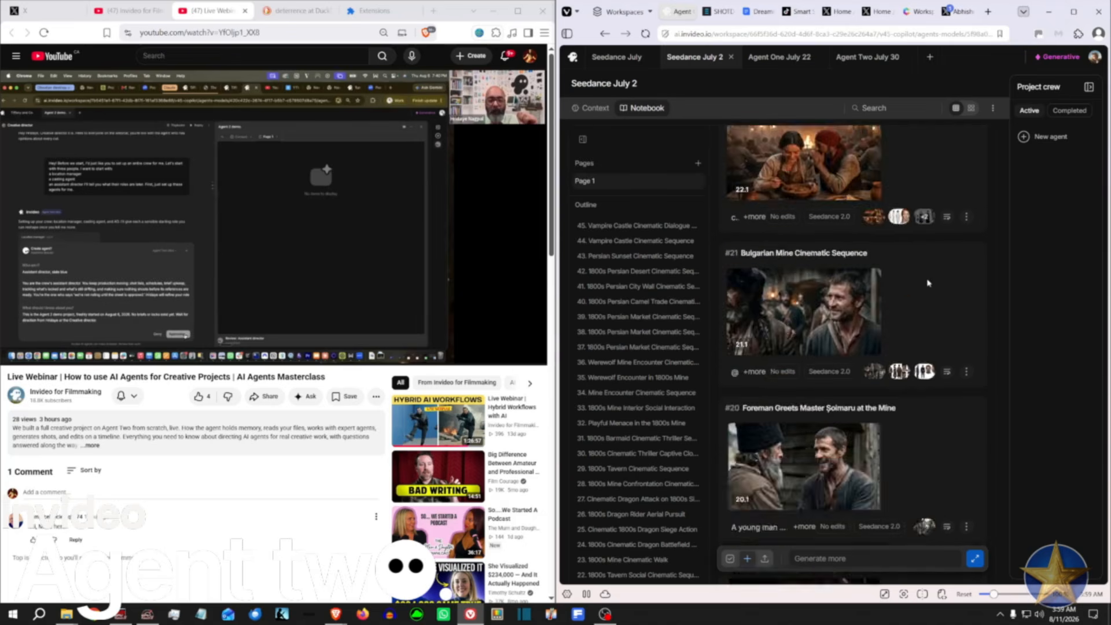
scroll(928, 283, up, 20)
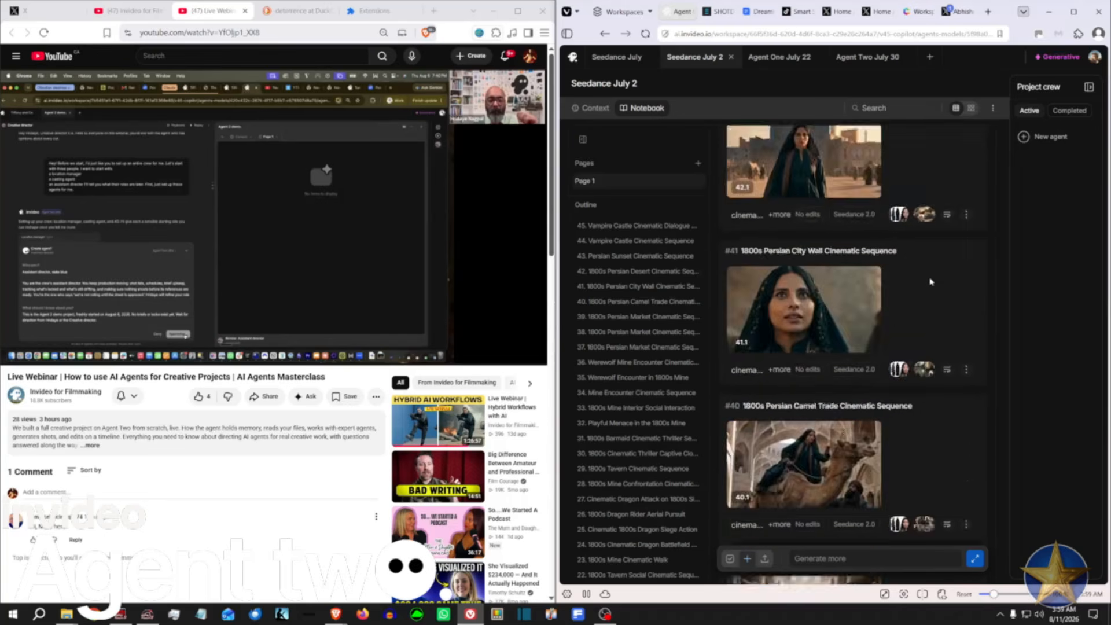
scroll(930, 282, up, 10)
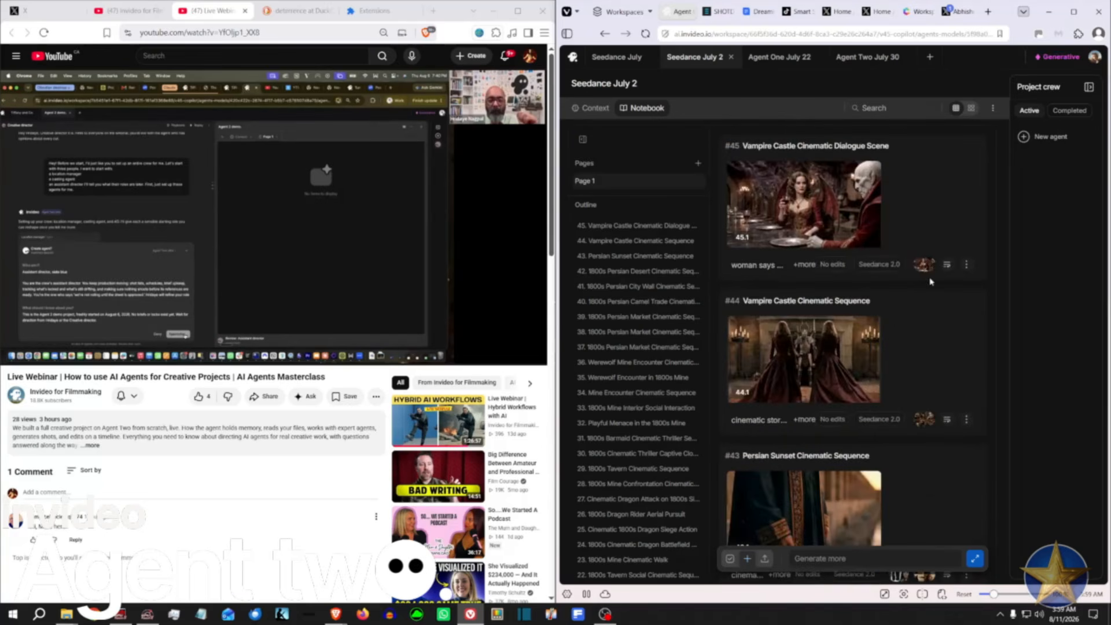
Step: Reopen the Agent One July 22 project and review the earlier storyboard prompts, including "The Balcony" and "The Rival Family"
click(764, 59)
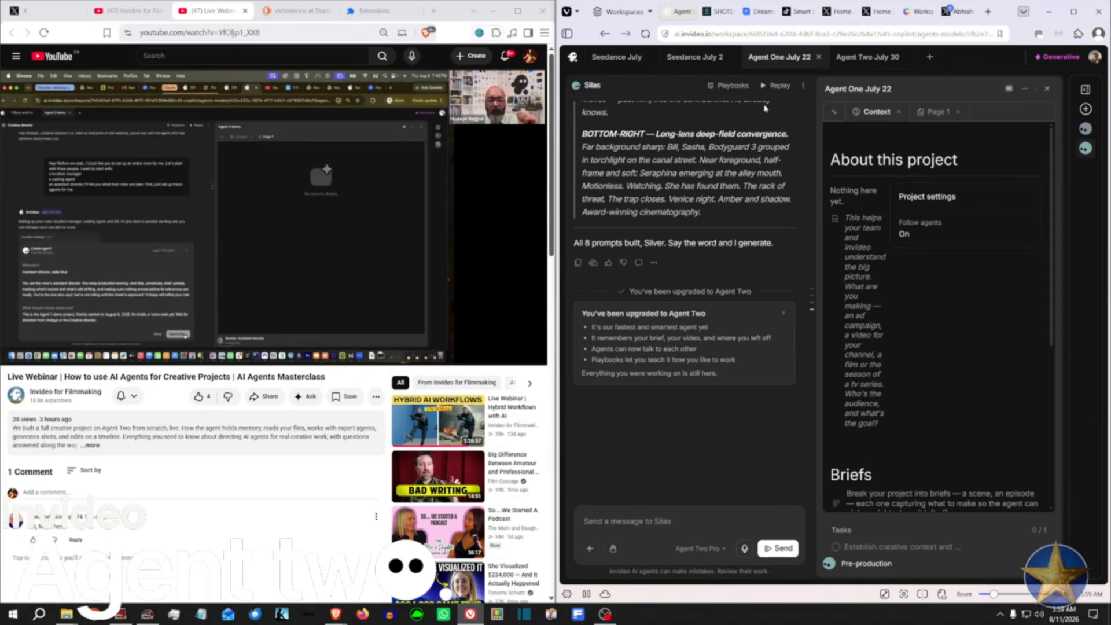
scroll(717, 322, up, 15)
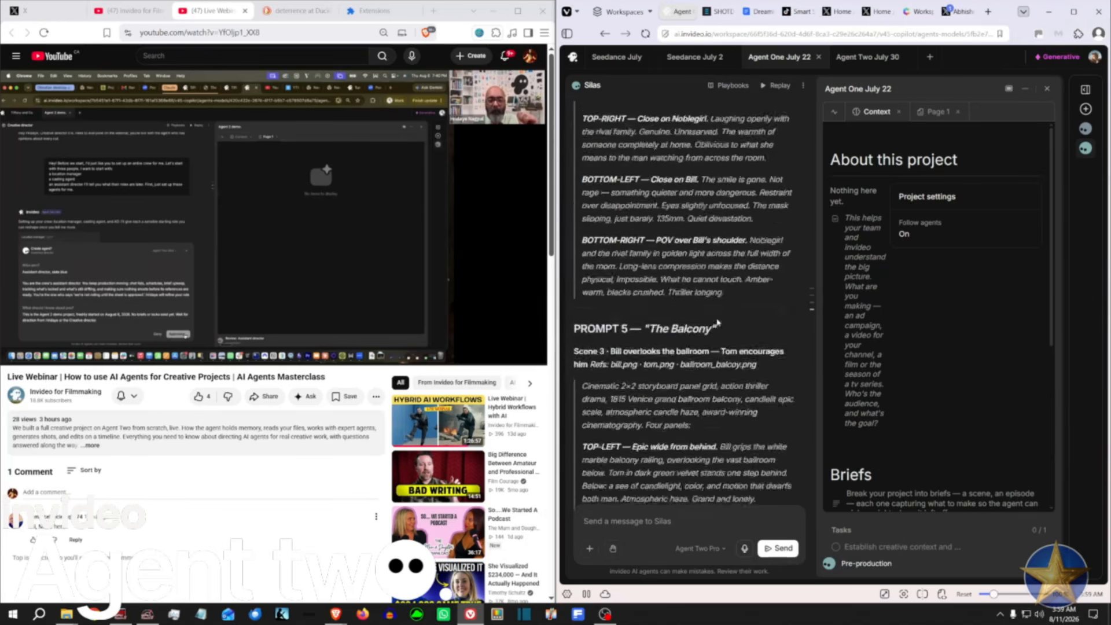
scroll(717, 323, up, 10)
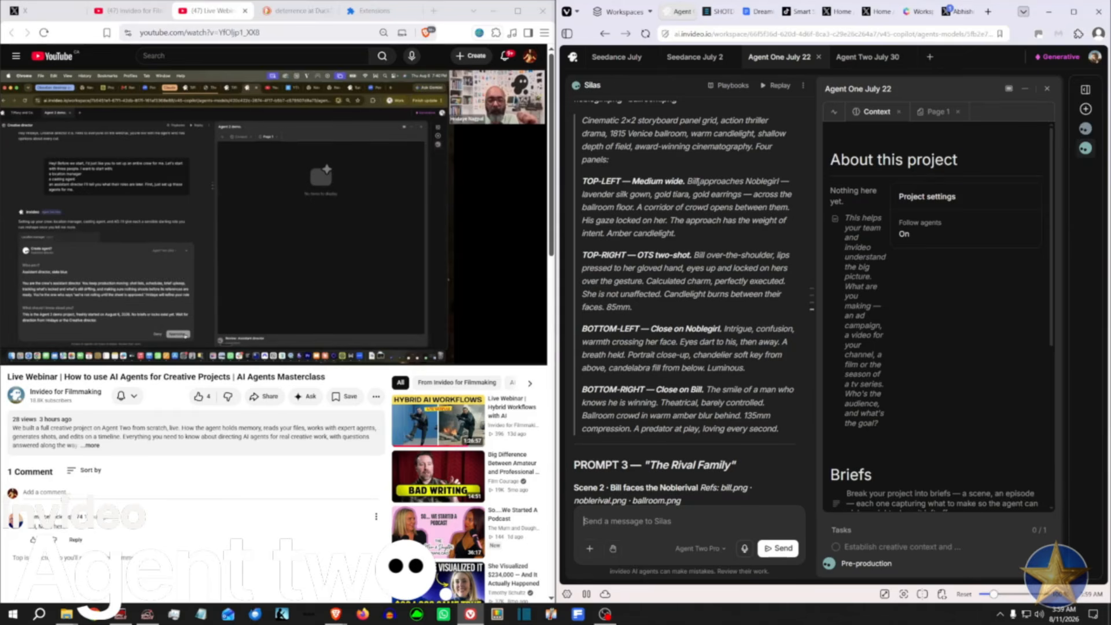
Step: Return to the Agent Two July 30 project's role list, and switch to the OBS window
click(867, 57)
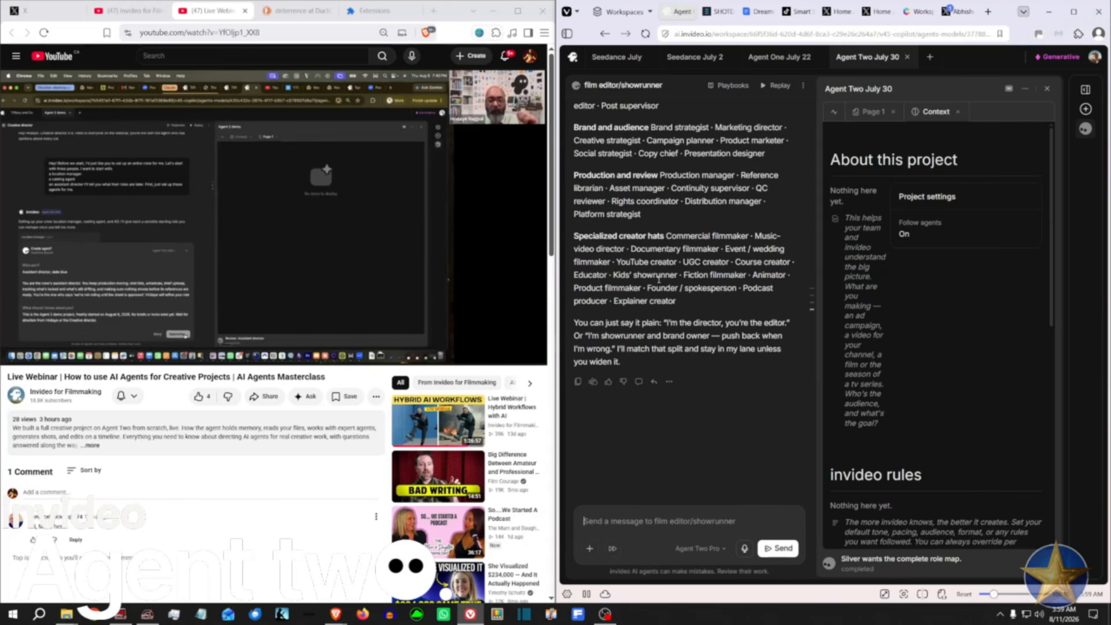
click(608, 618)
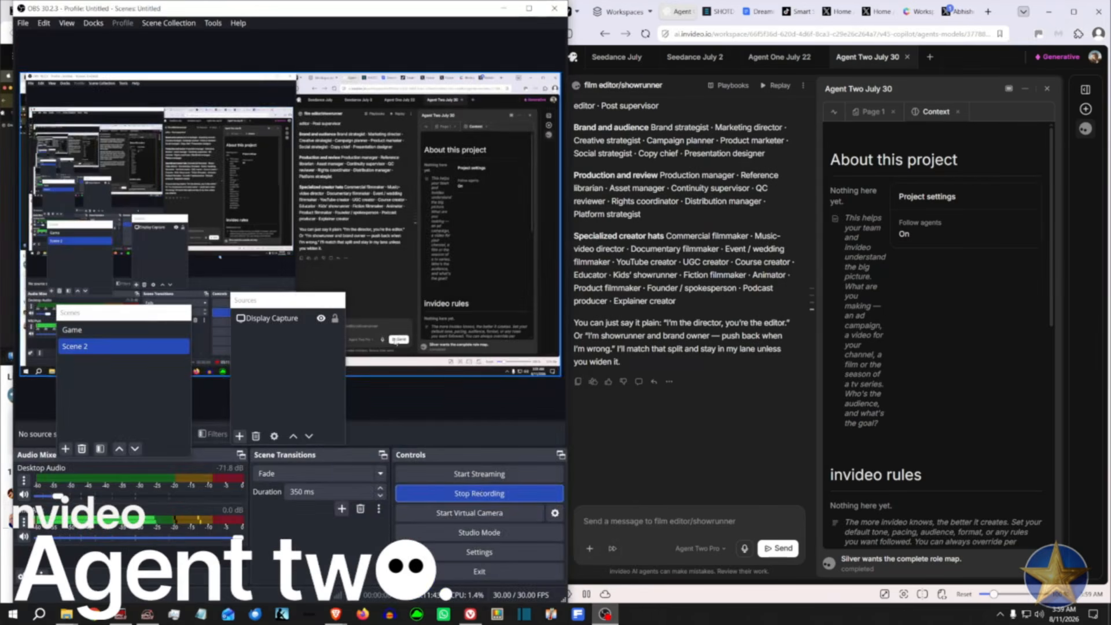